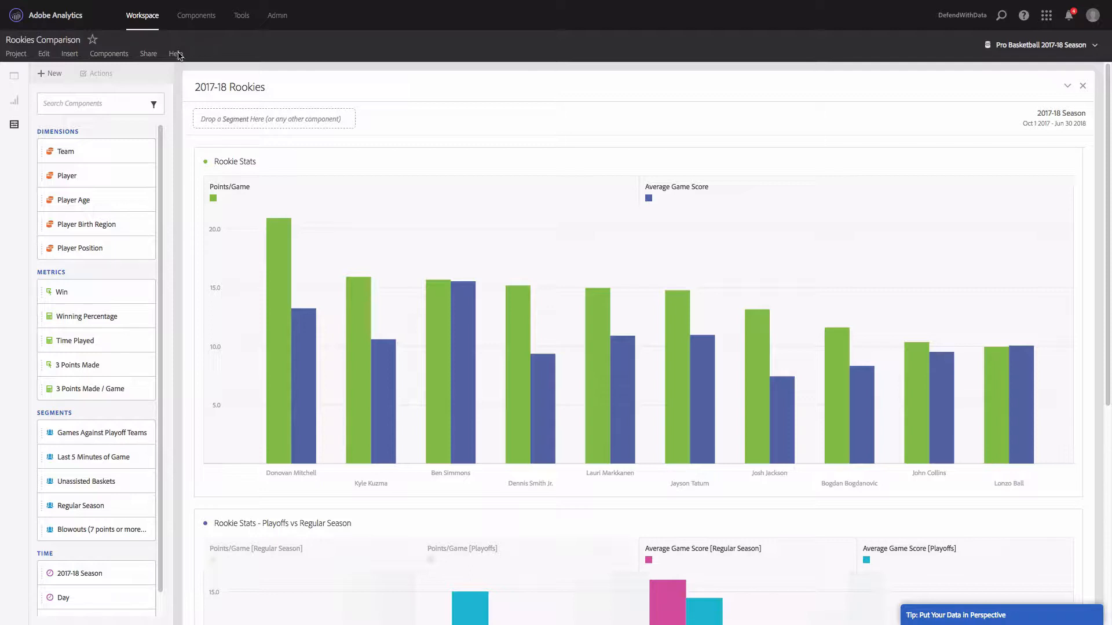
Open a blank Segment Builder from the new-component options and from the component commands, cancelling each time without saving
click(54, 76)
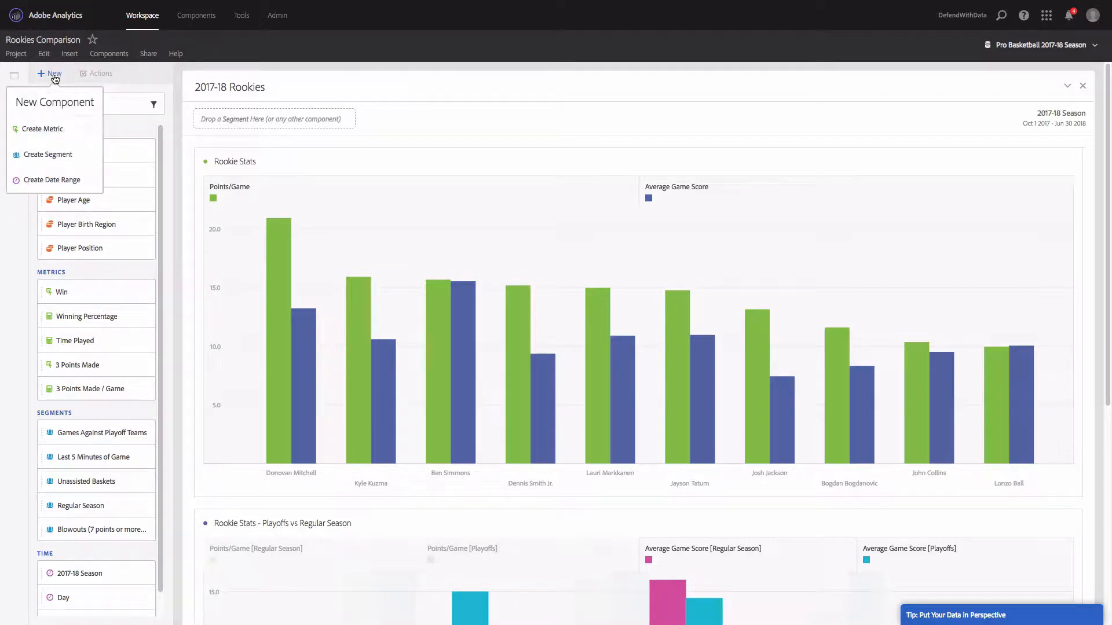
click(74, 155)
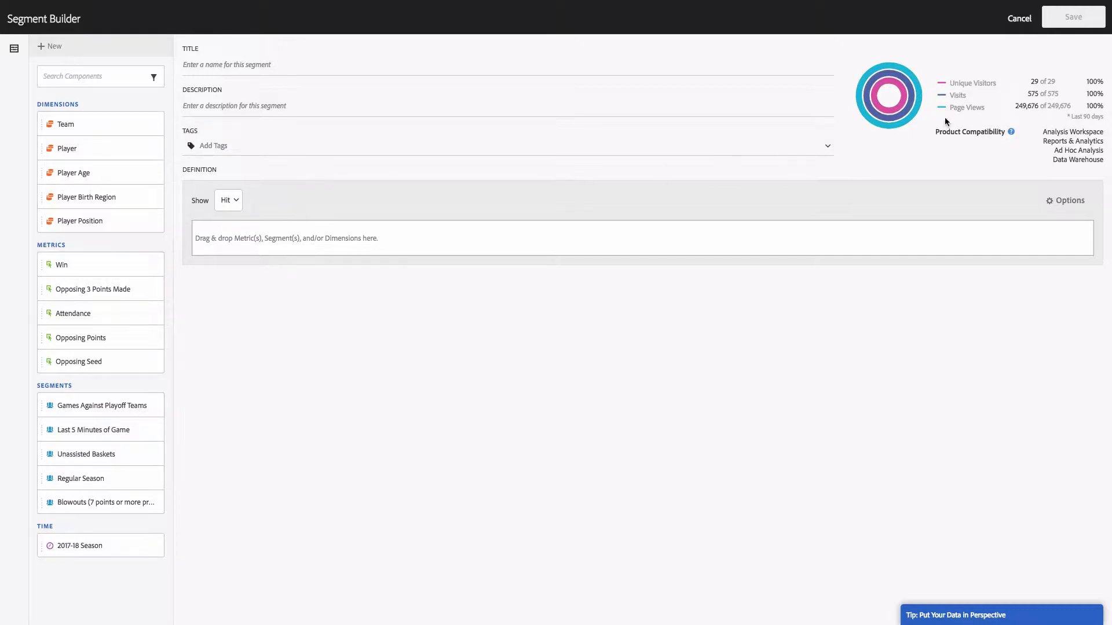
click(1018, 18)
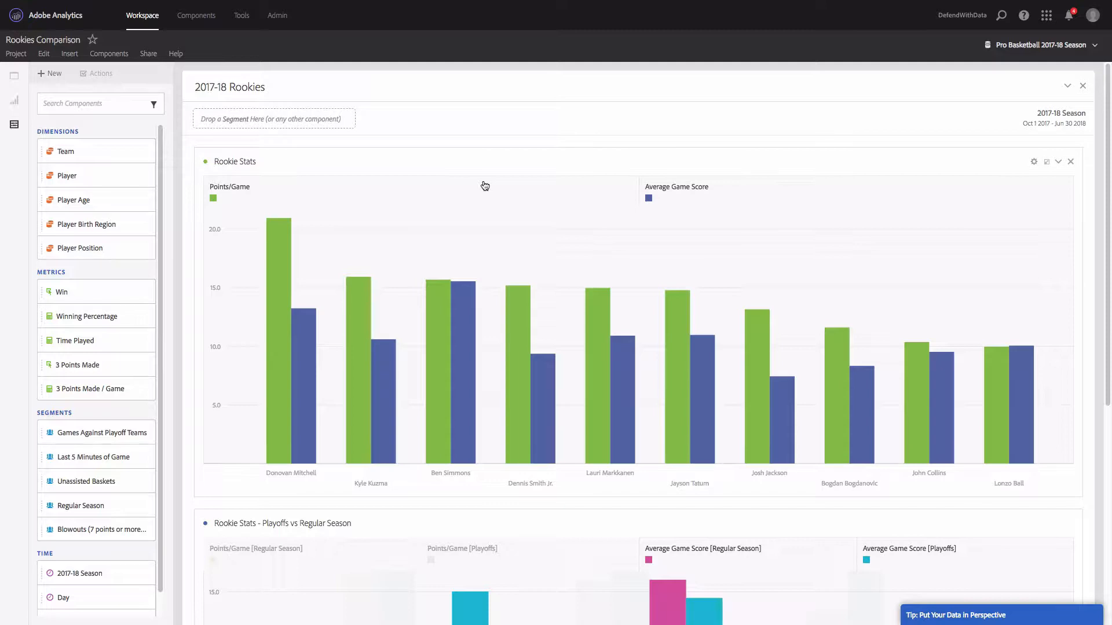
click(119, 58)
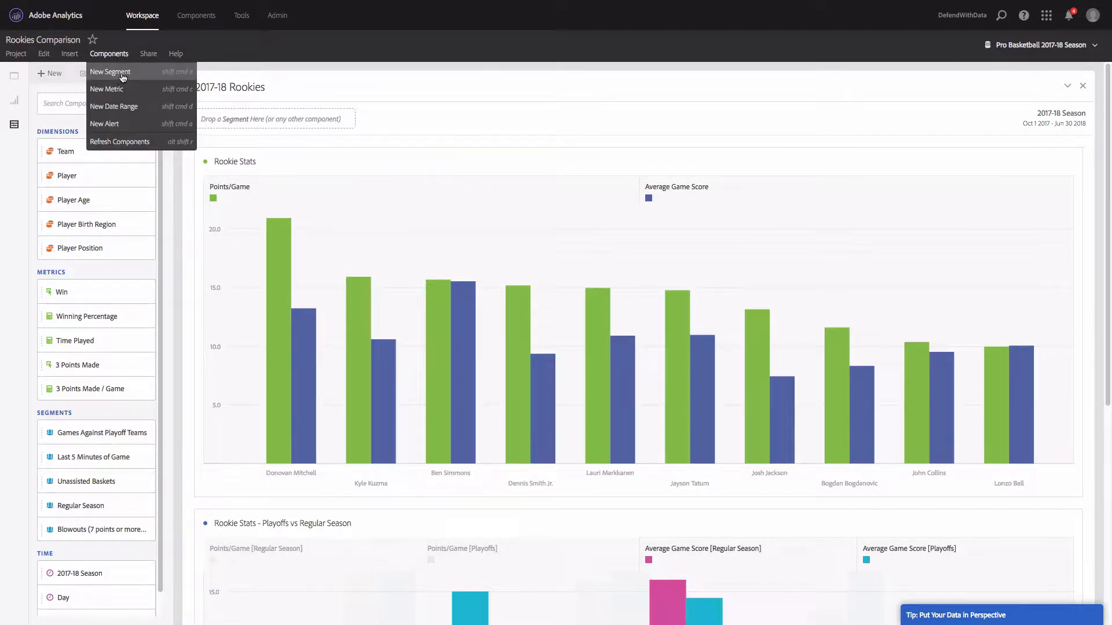
click(123, 75)
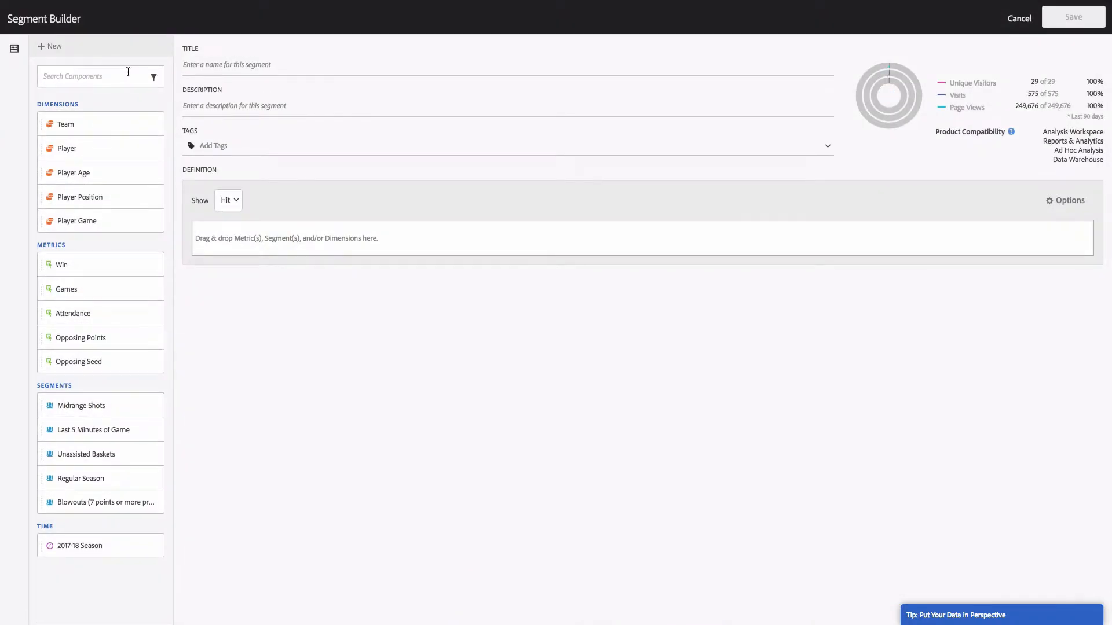
click(1021, 21)
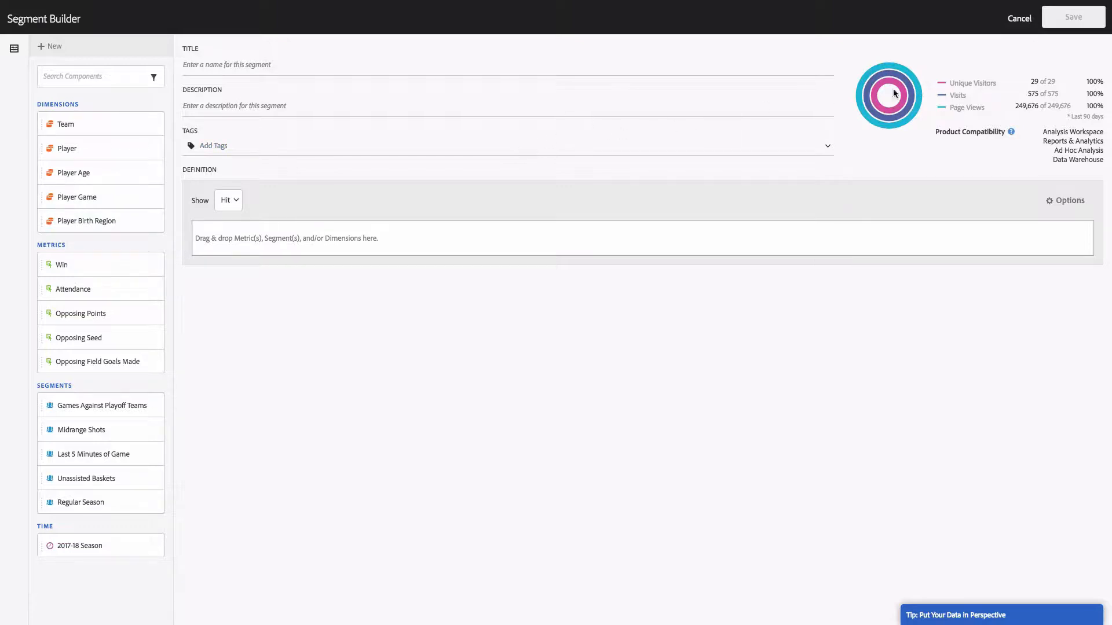
click(1020, 20)
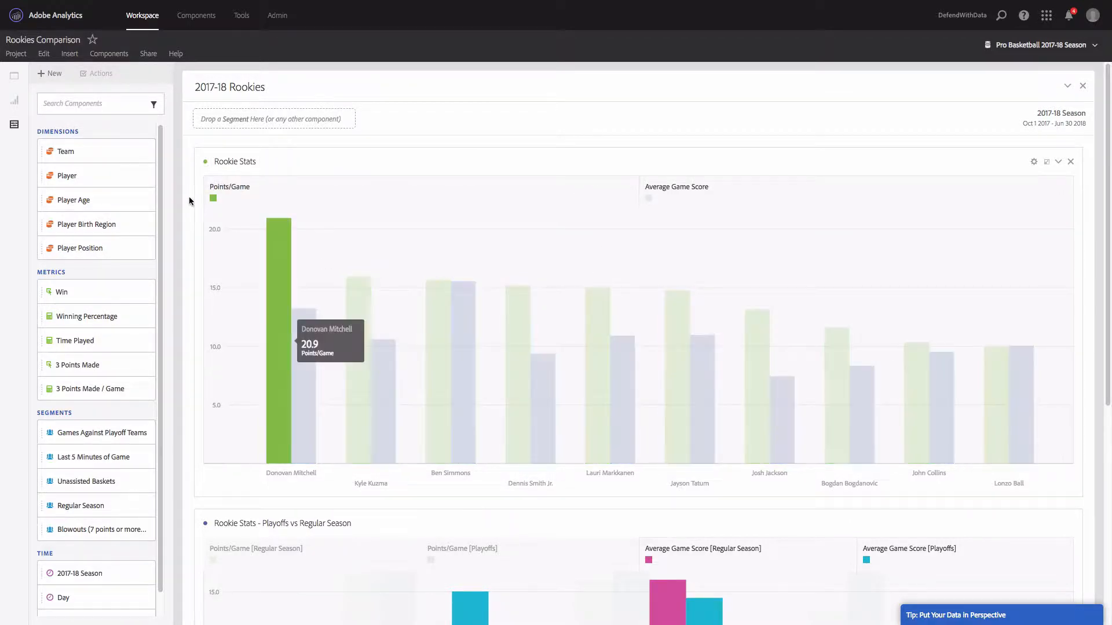
Show the data source of the Rookie Stats chart and expand its table
click(206, 163)
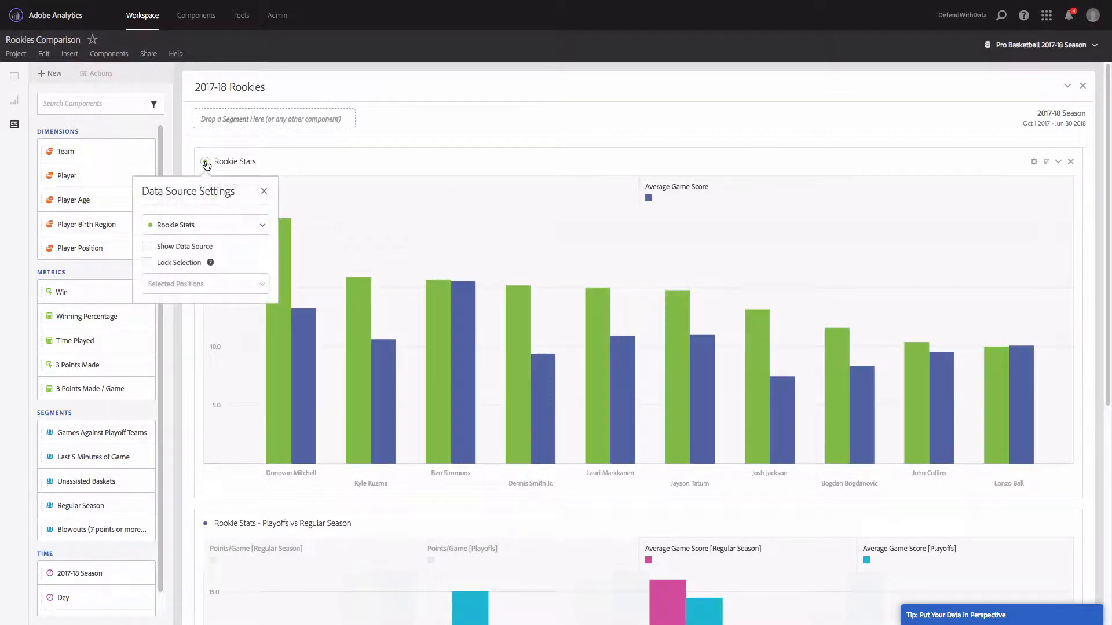
click(171, 247)
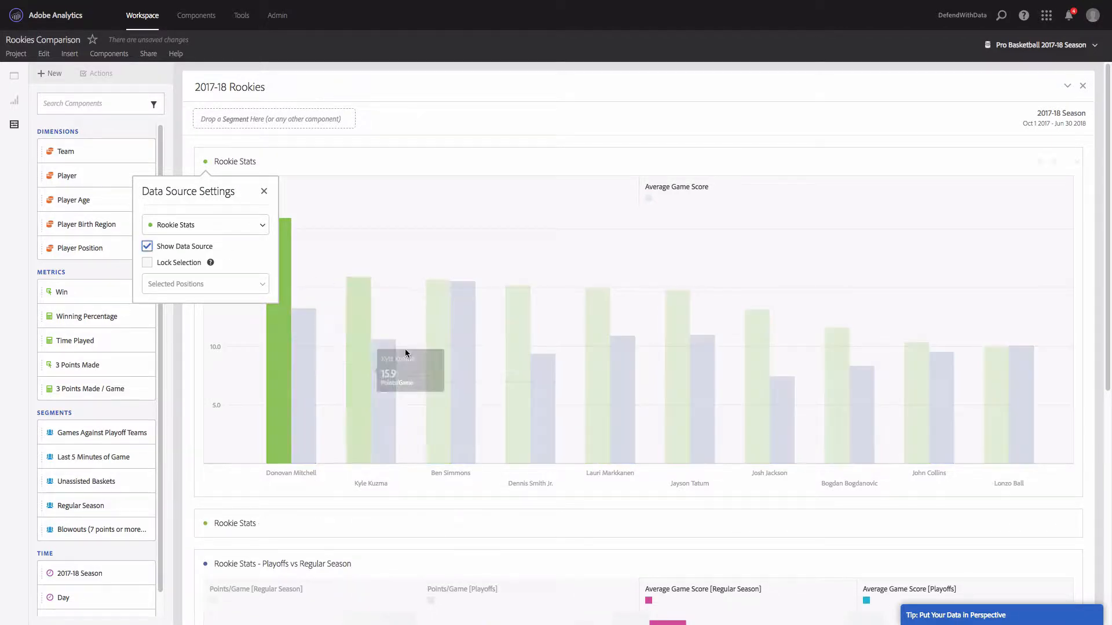
click(1060, 525)
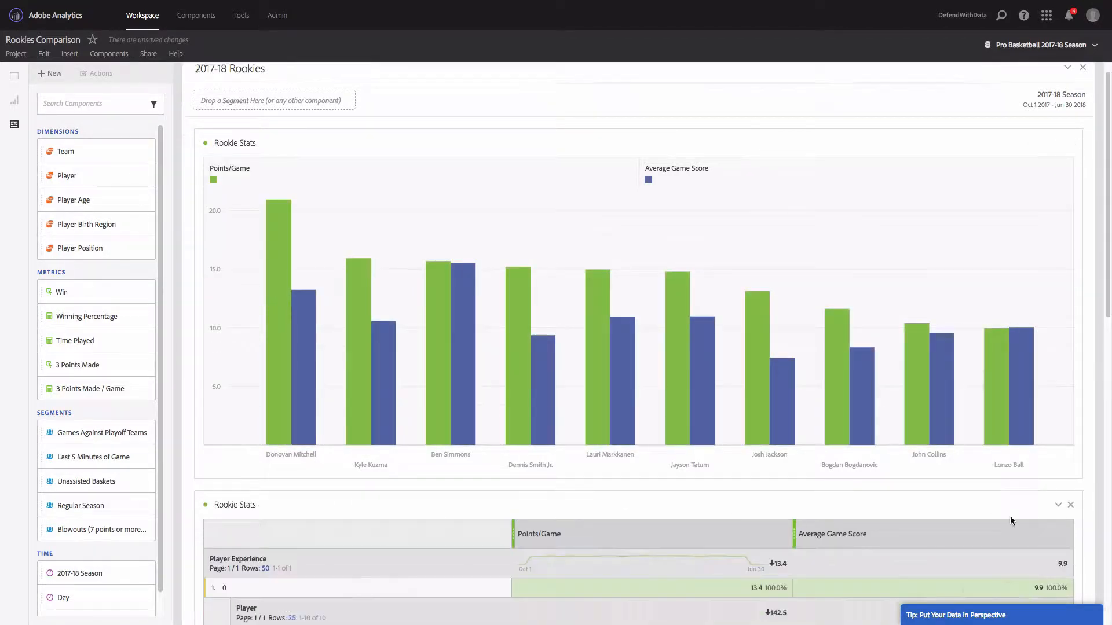
Create a segment from a selection including the Kyle Kuzma, Ben Simmons, Lauri Markkanen, Josh Jackson, Bogdan Bogdanovic and Lonzo Ball rows
scroll(1010, 516, down, 6)
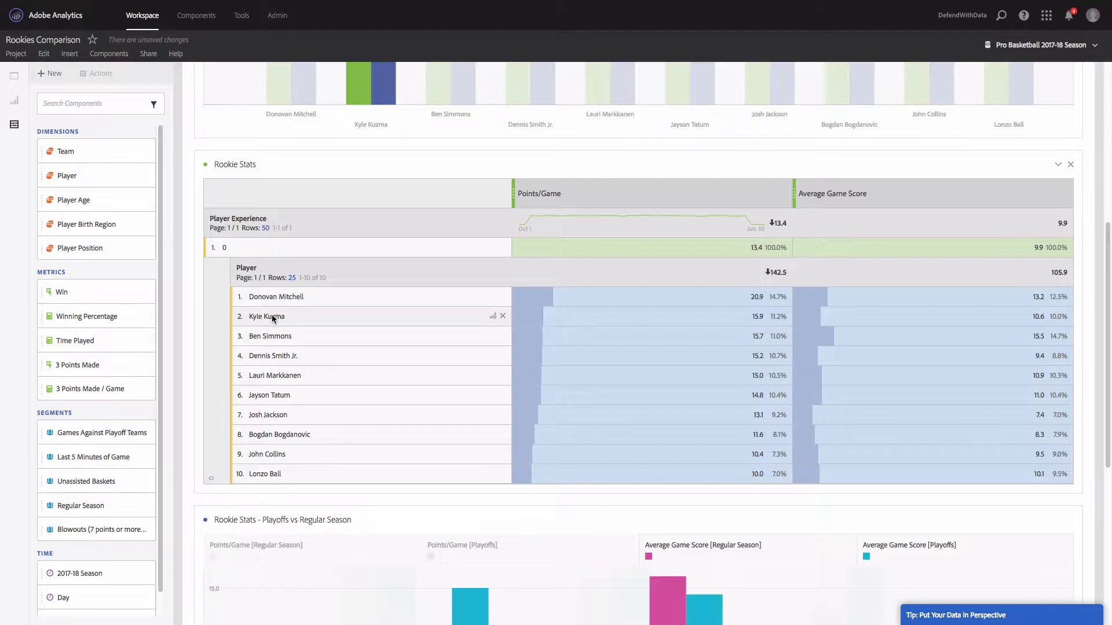
click(290, 317)
click(290, 337)
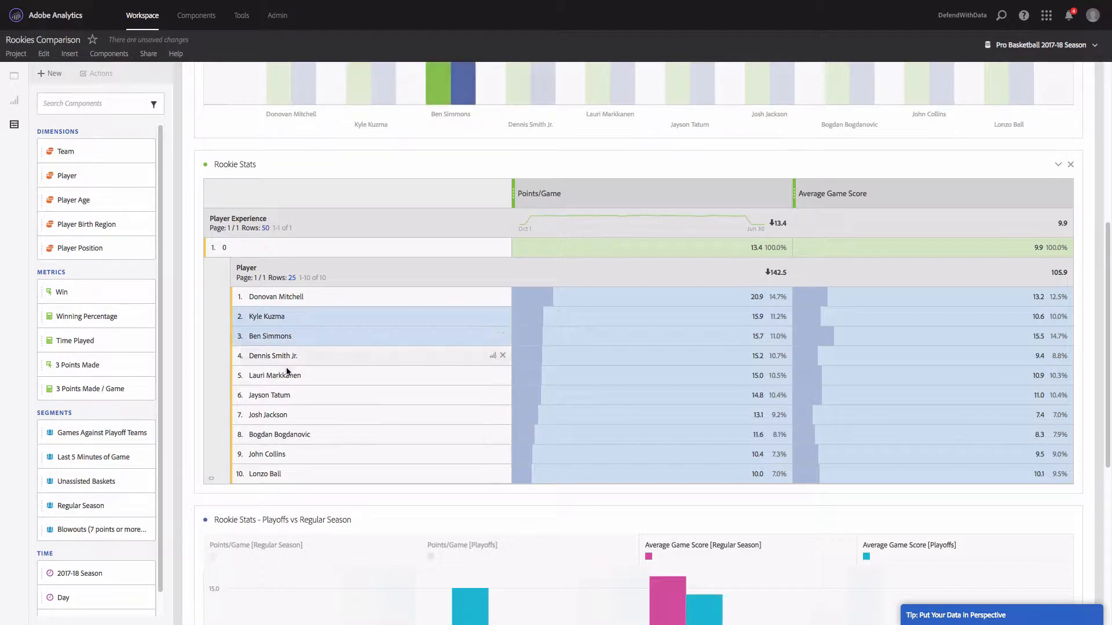
click(289, 376)
click(288, 420)
click(288, 433)
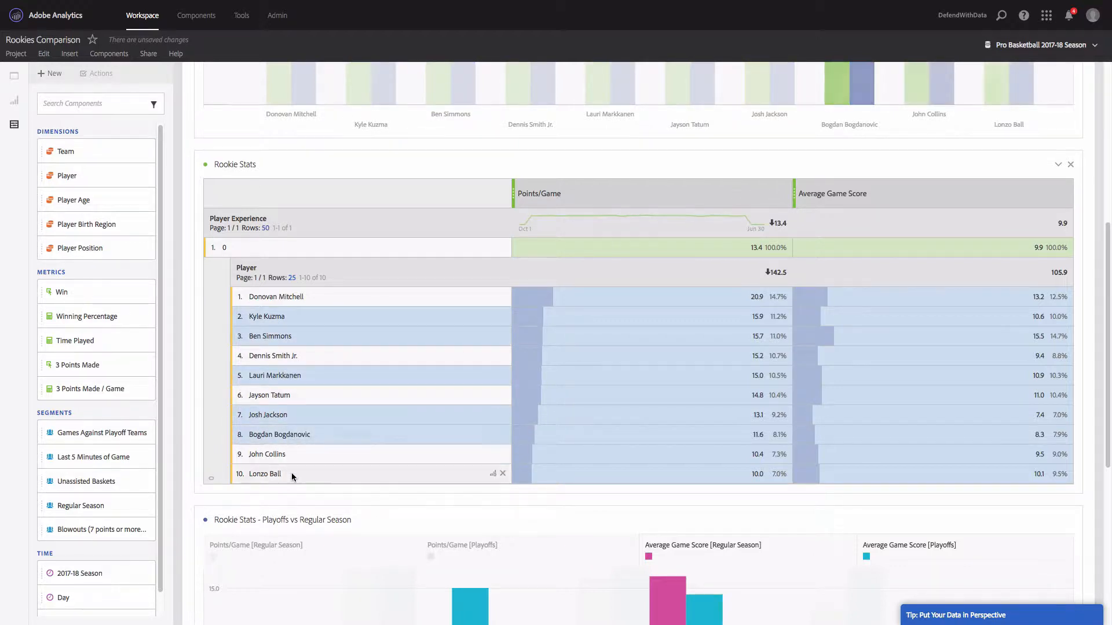
click(291, 474)
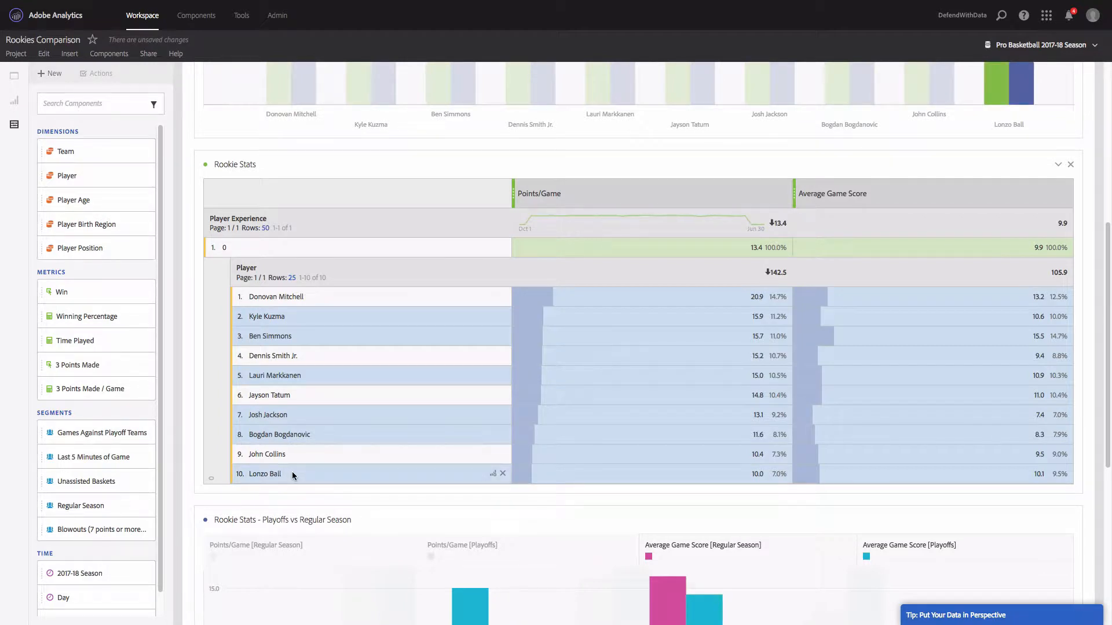
right_click(292, 473)
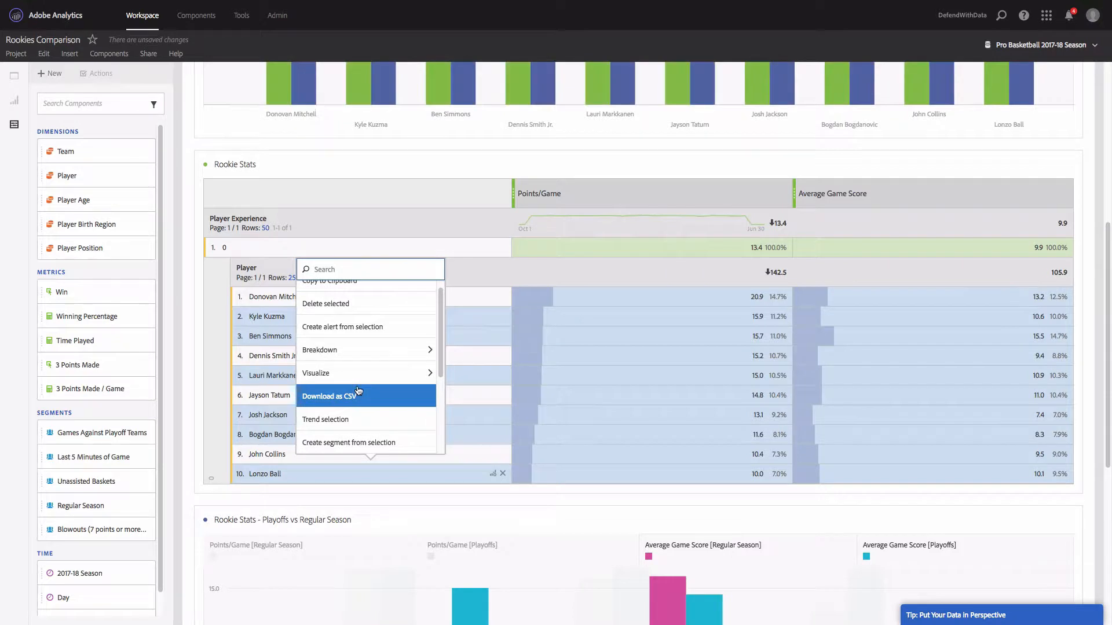
scroll(358, 391, down, 1)
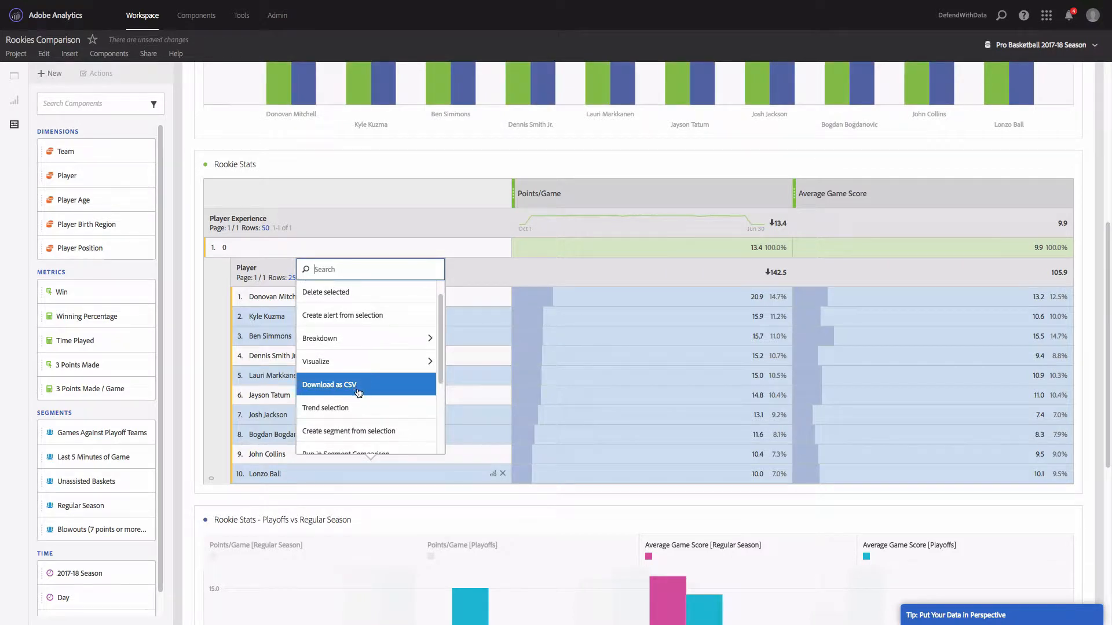
click(355, 441)
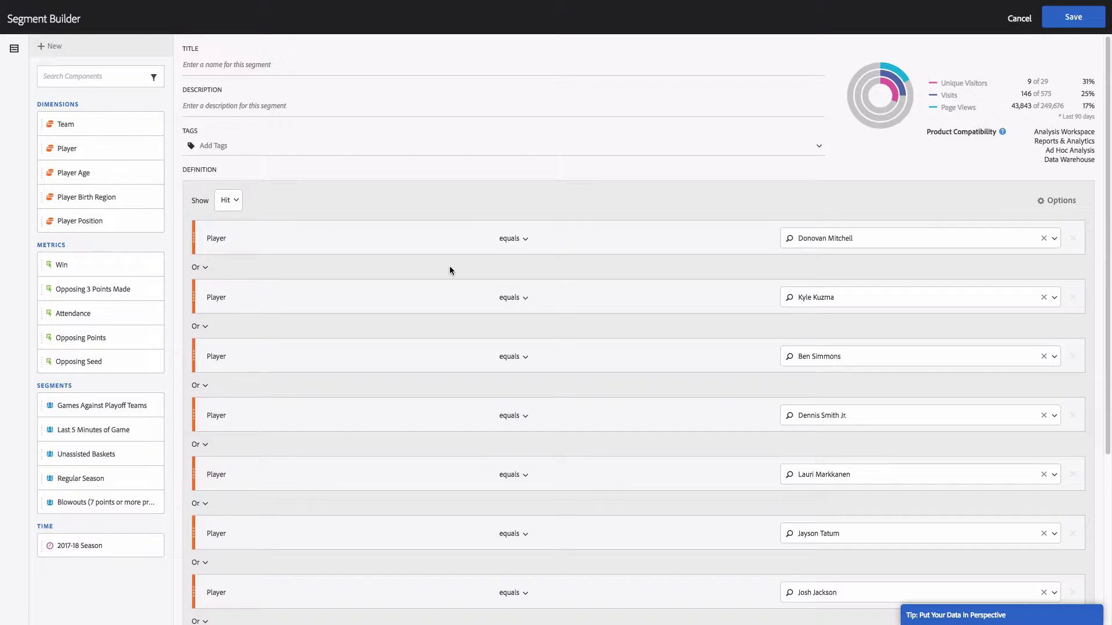
Review the operator choices between the player rules and the container choices for the segment, and cancel the Segment Builder
click(205, 270)
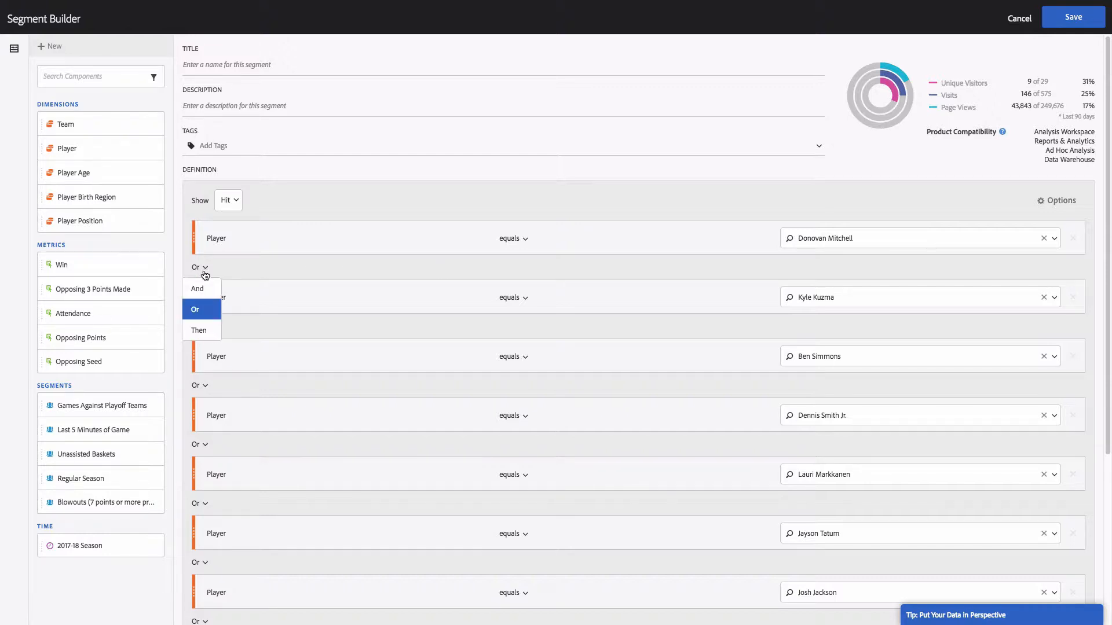
click(236, 201)
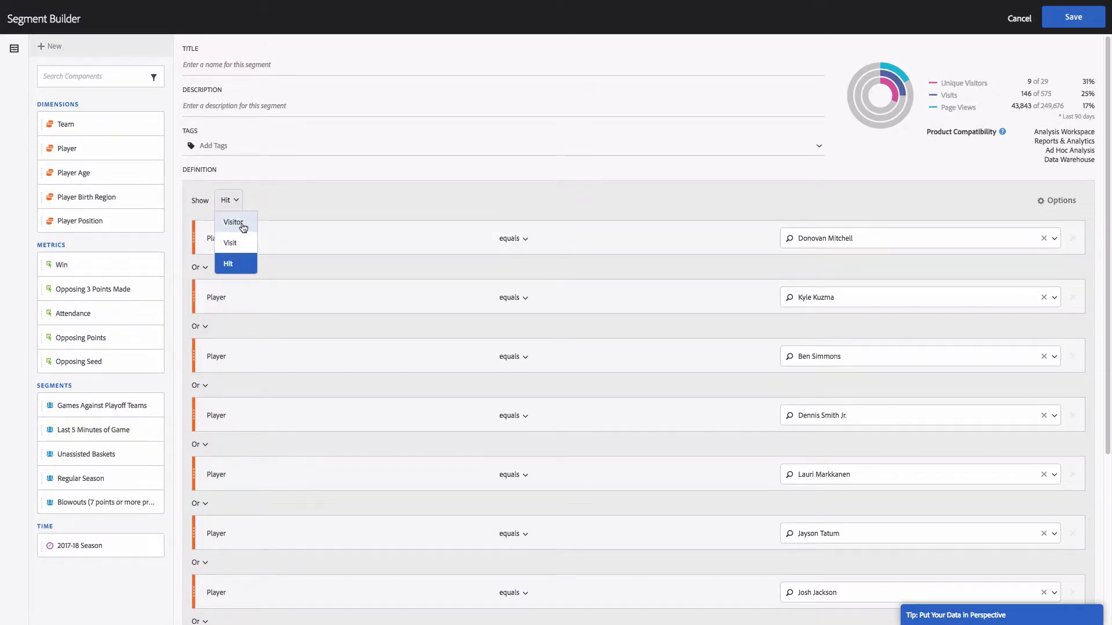
click(368, 197)
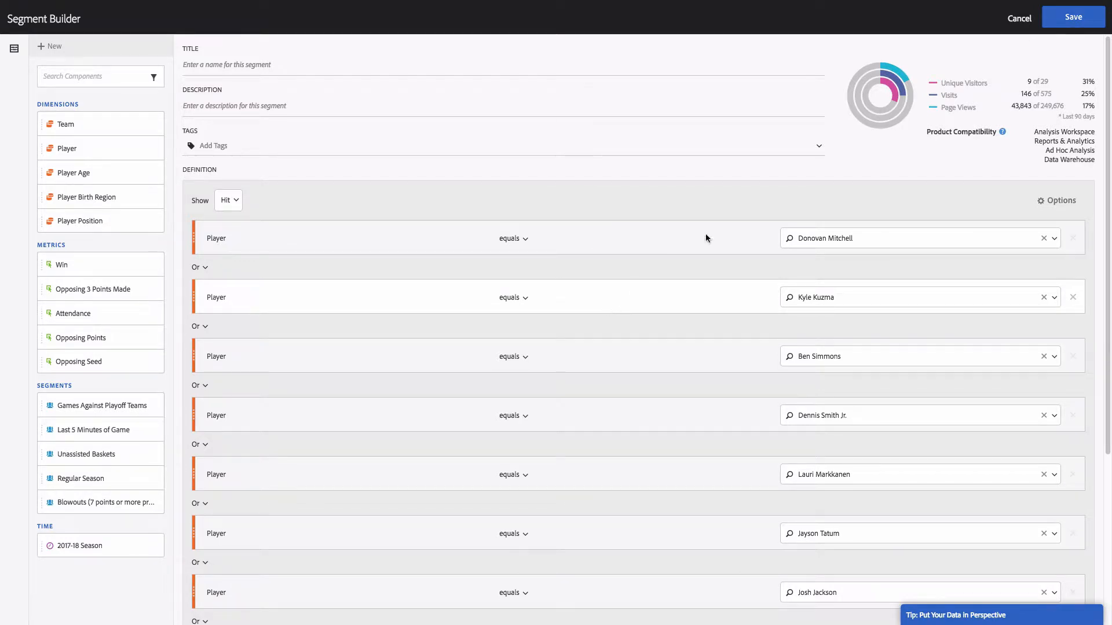
click(1019, 18)
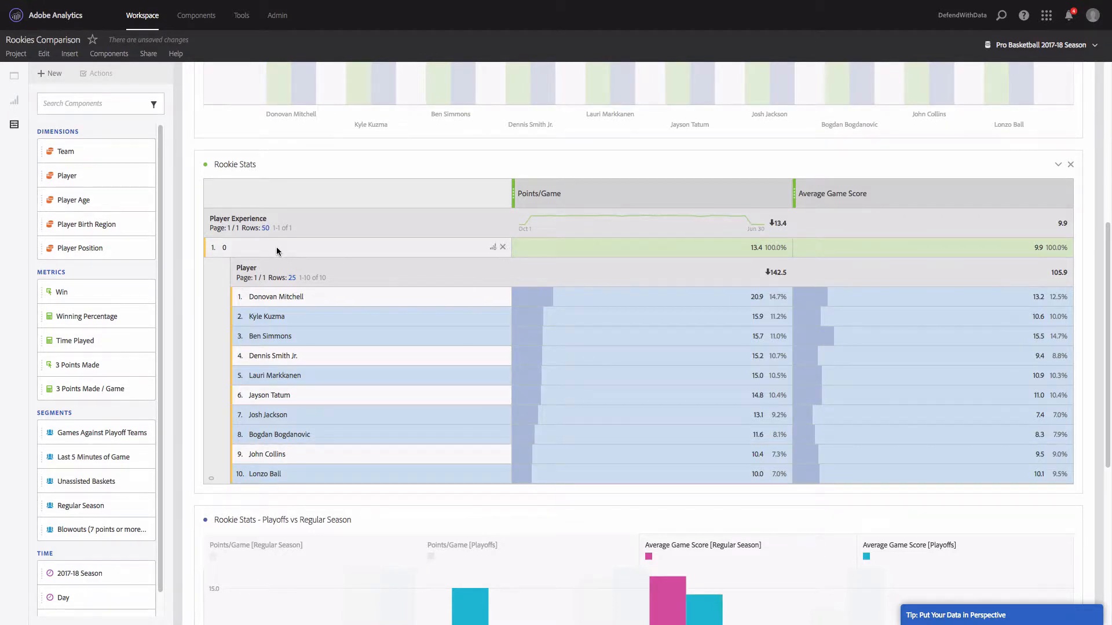
Add the Player Experience 0 row to the table selection and create a segment from it, cancelling without saving
click(245, 248)
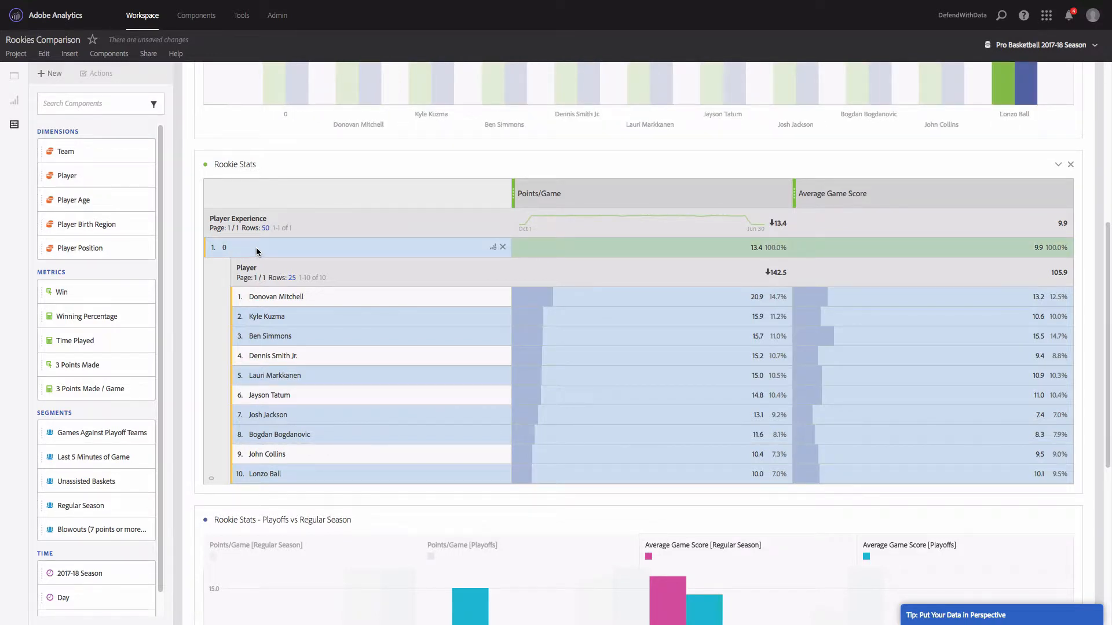
right_click(253, 249)
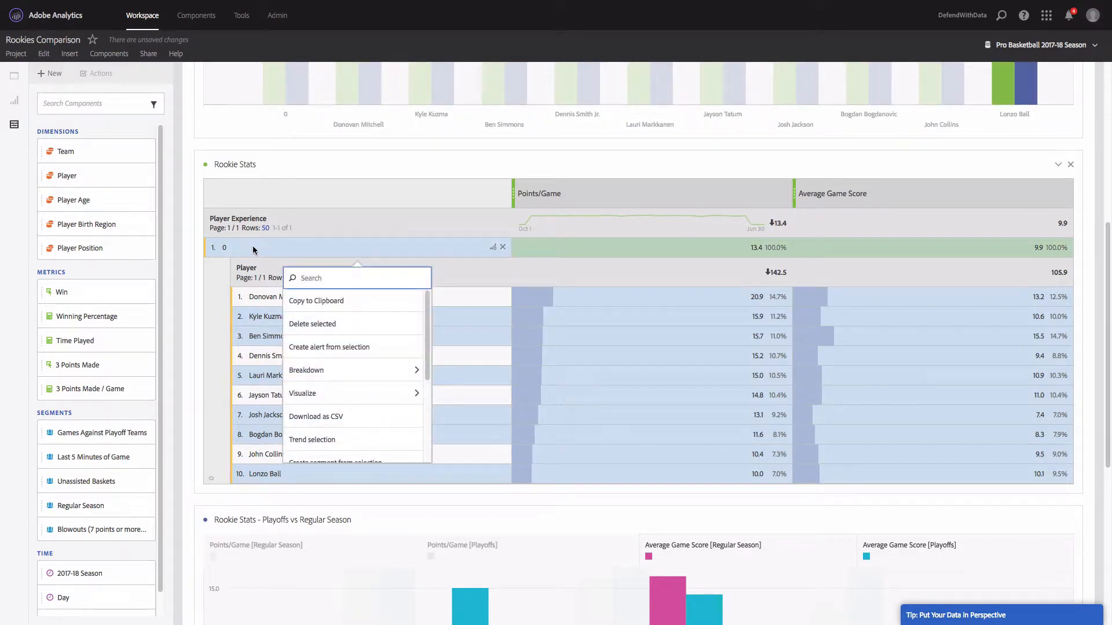
scroll(371, 374, down, 2)
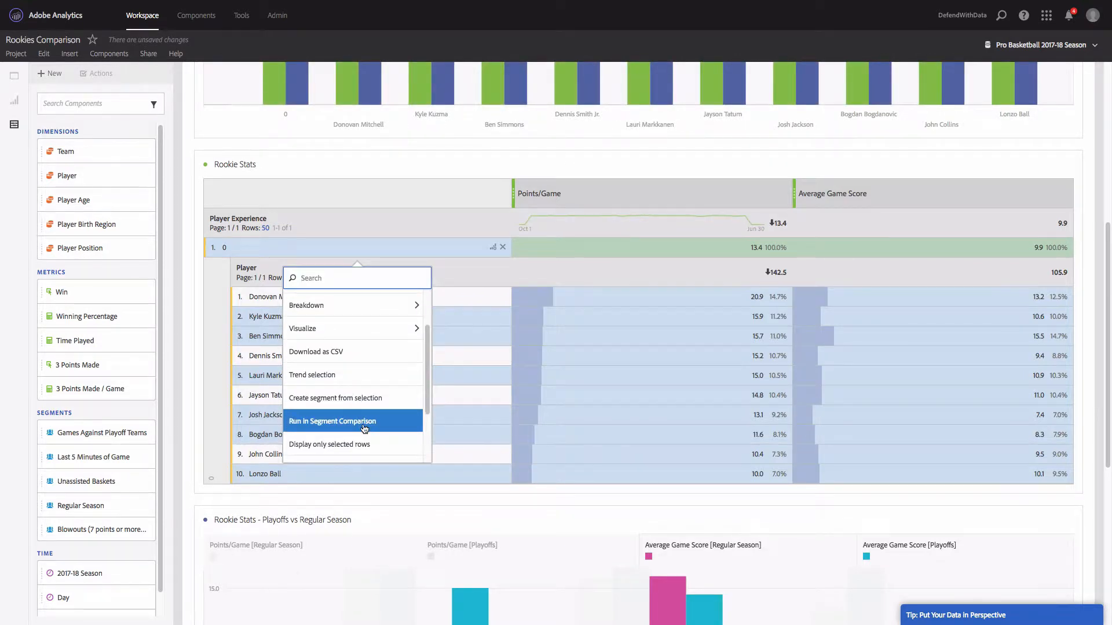
click(371, 405)
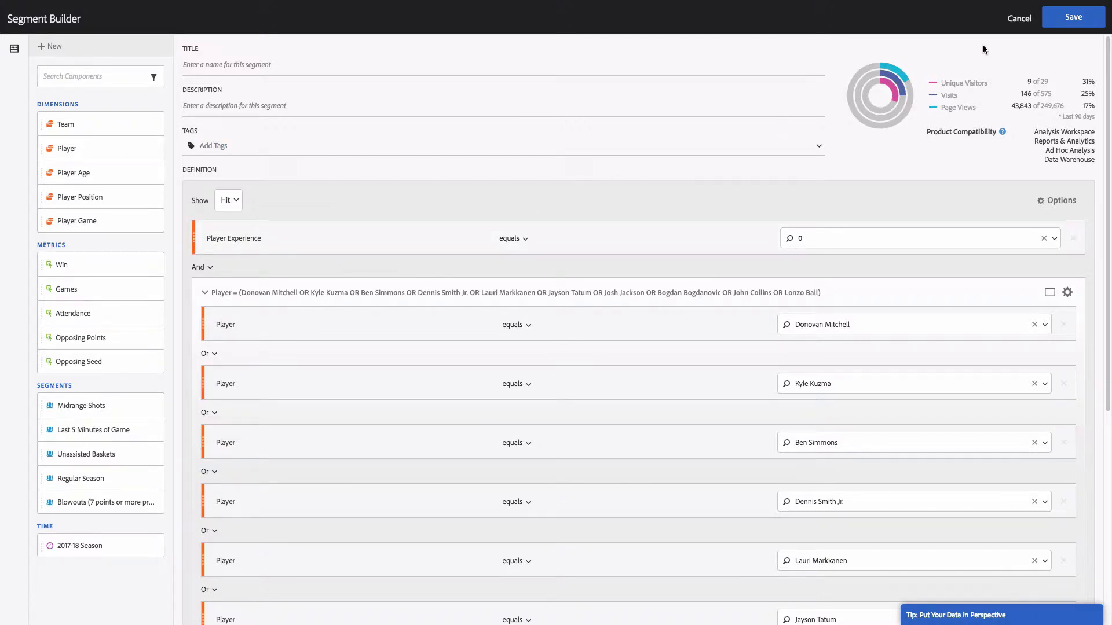
click(1015, 22)
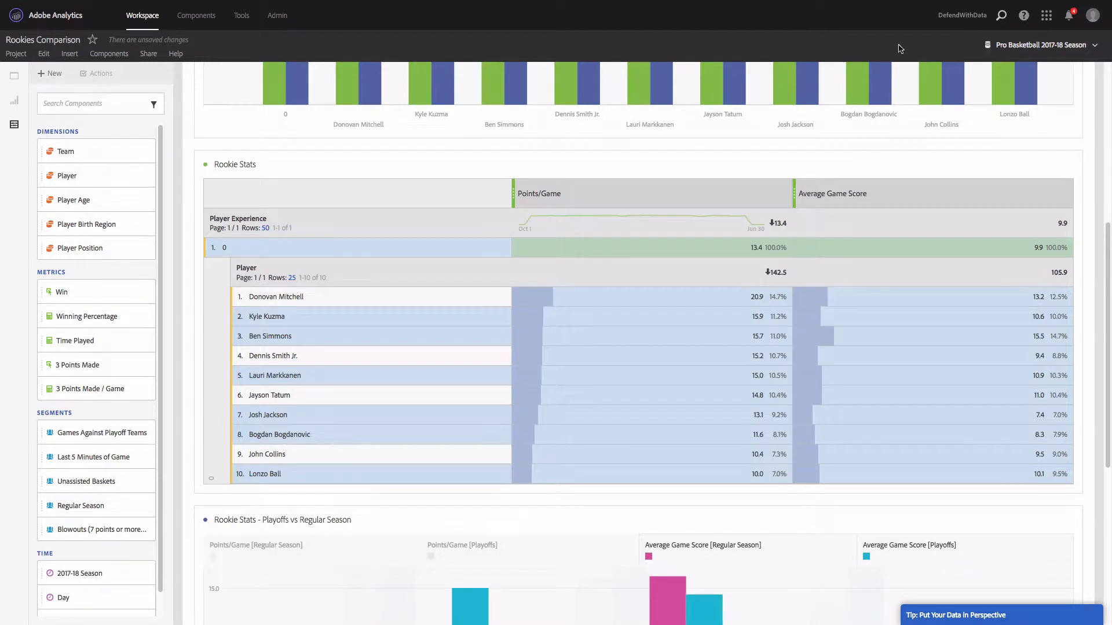
Open a new segment from the segment drop zone of the 2017-18 Rookies panel, and cancel it
scroll(370, 215, up, 6)
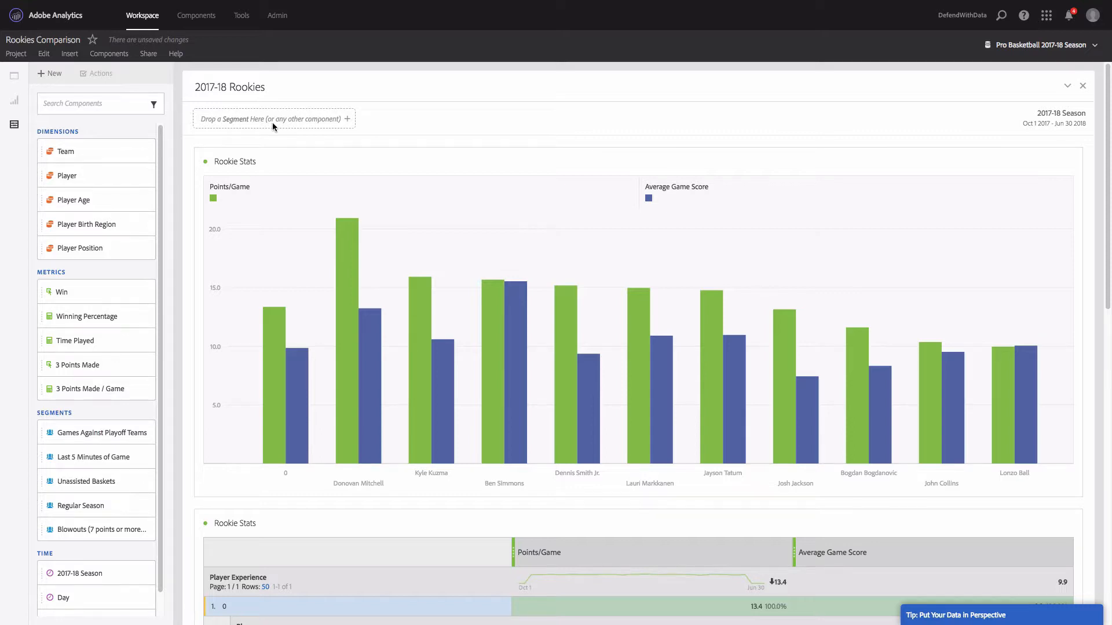
click(348, 120)
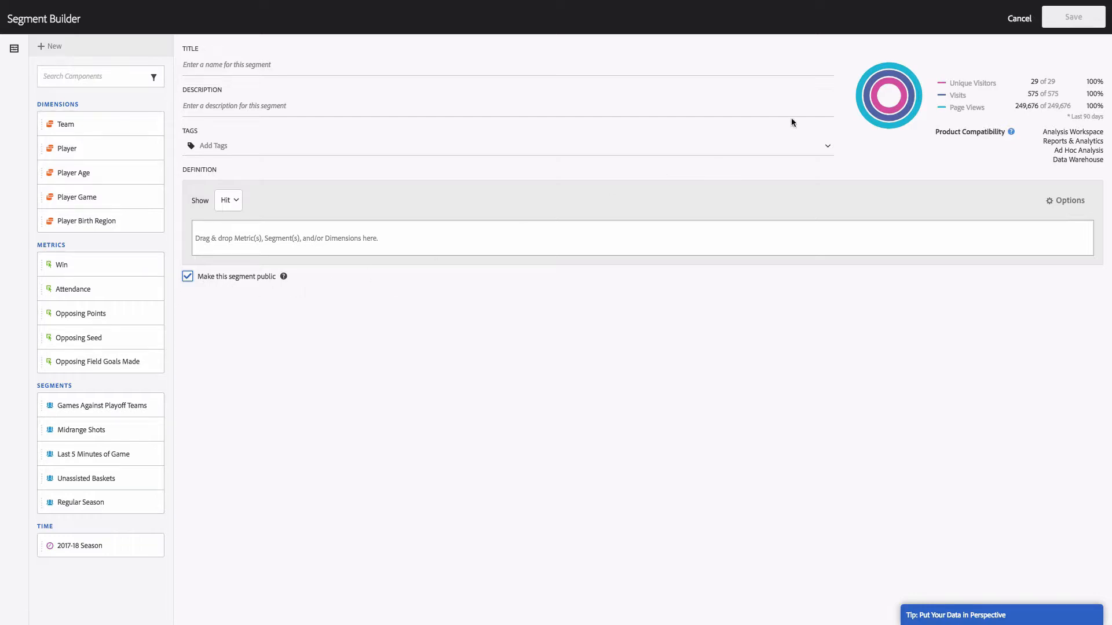
click(1018, 20)
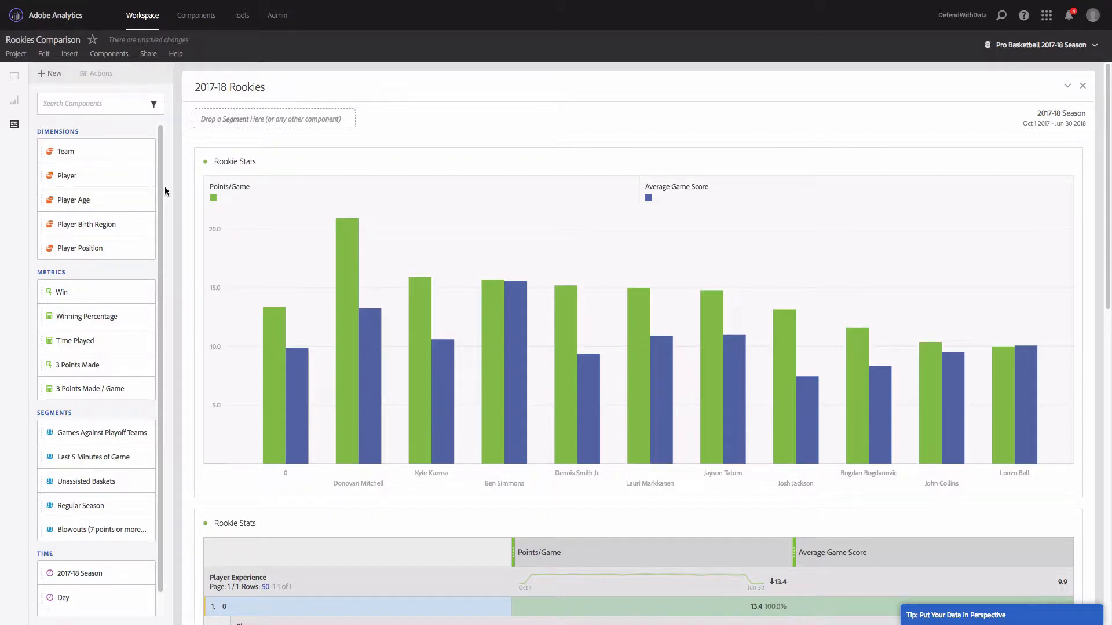
Apply the Player values Kevin Durant, Klay Thompson, Jeff Green and Kevin Love as one segment on the 2017-18 Rookies panel
click(146, 176)
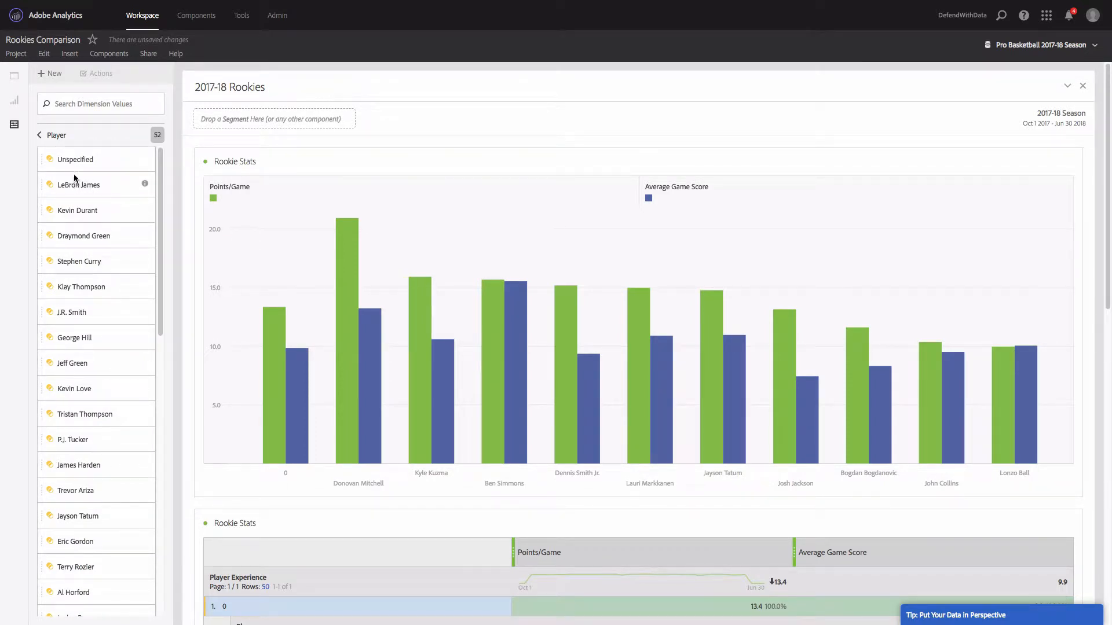
click(75, 207)
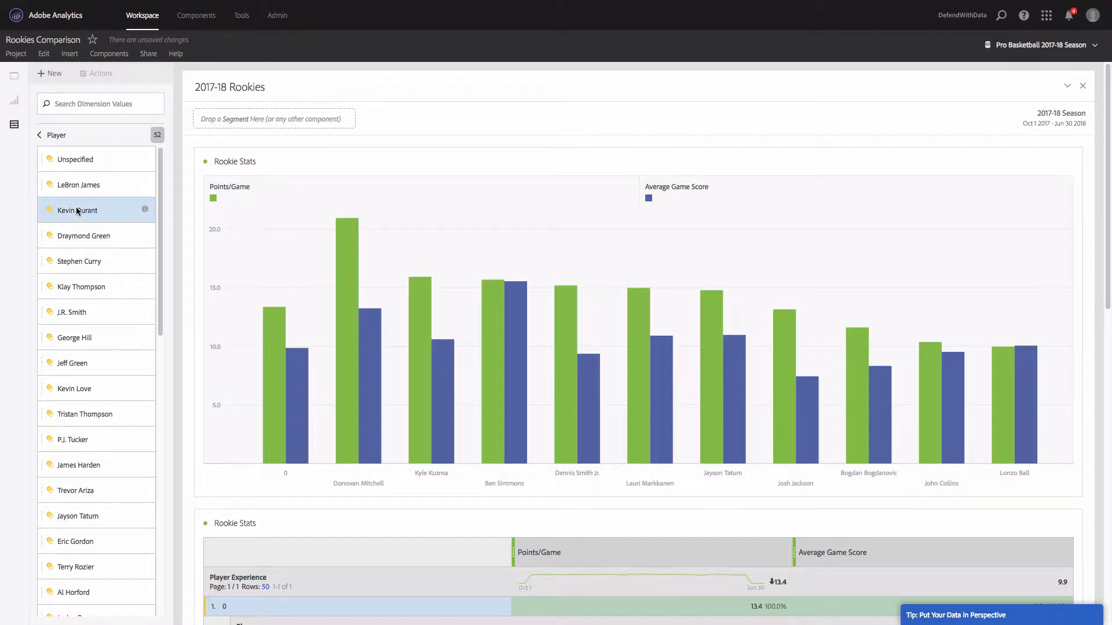
ctrl+click(85, 288)
ctrl+click(89, 363)
ctrl+click(96, 393)
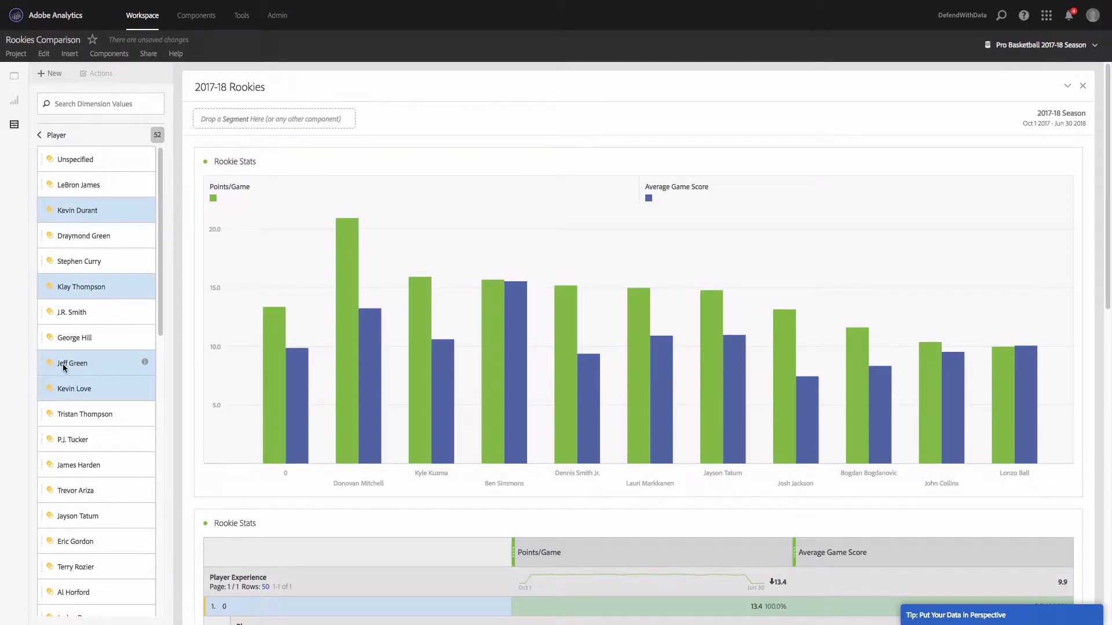
drag(63, 363, 248, 116)
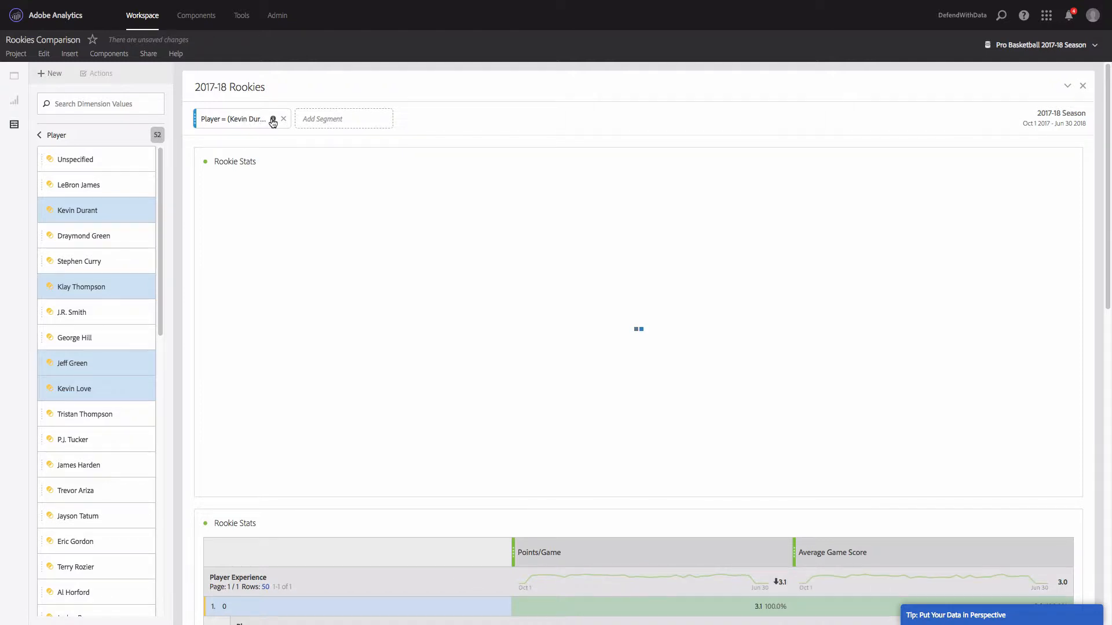
Inspect the definition of the player segment applied to the 2017-18 Rookies panel, and dismiss its details
mouse_move(273, 120)
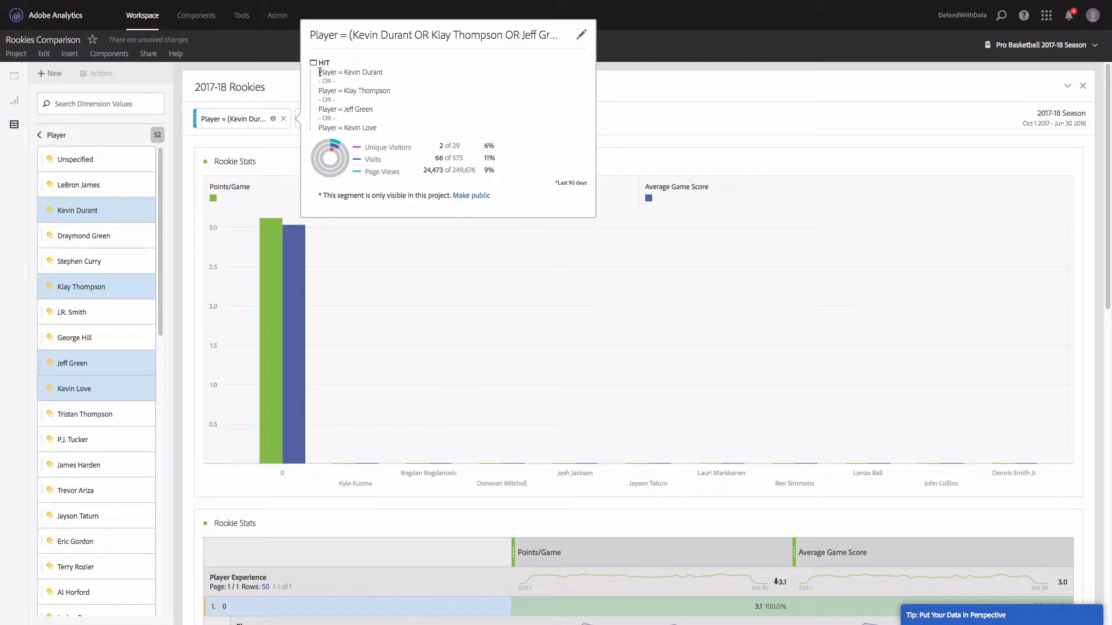
drag(345, 71, 391, 91)
click(628, 112)
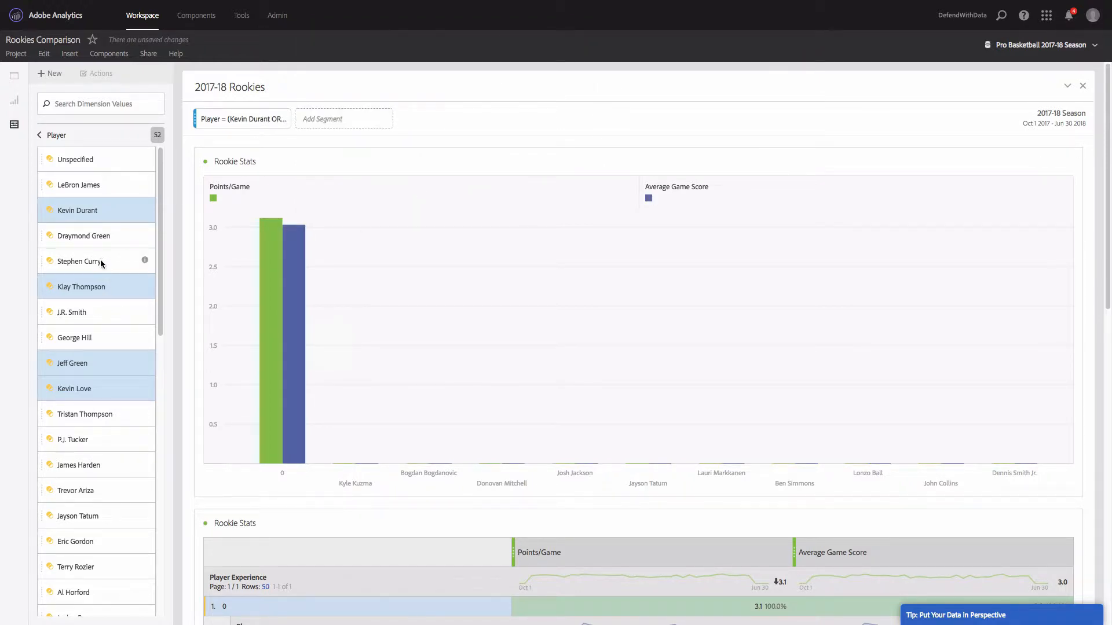
Apply the Team values Golden State and Cleveland as one additional segment on the 2017-18 Rookies panel
click(40, 136)
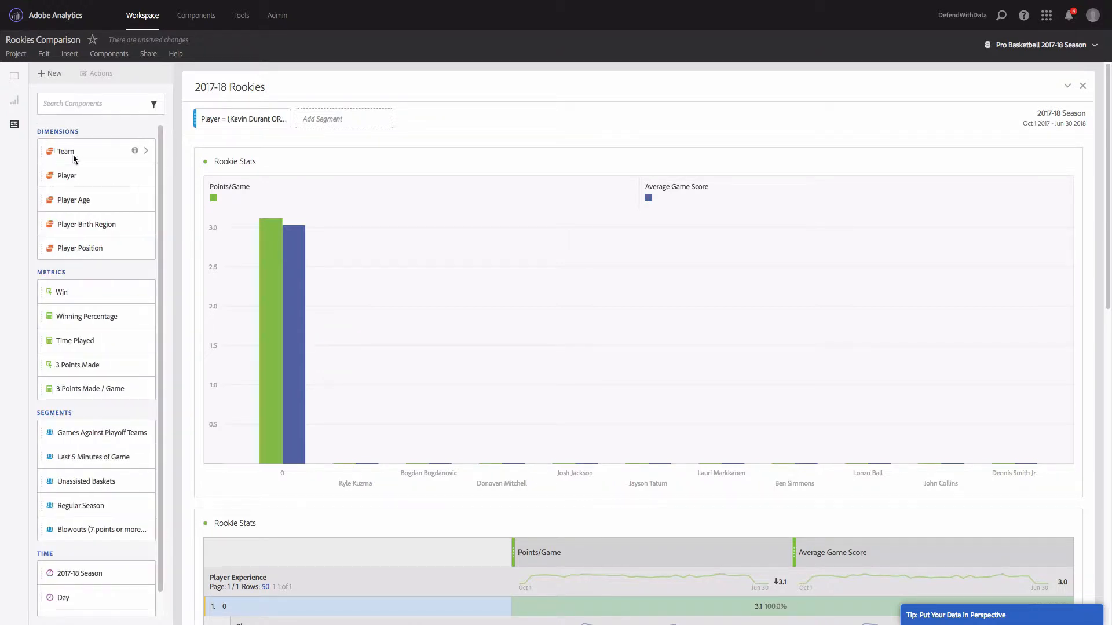
click(146, 153)
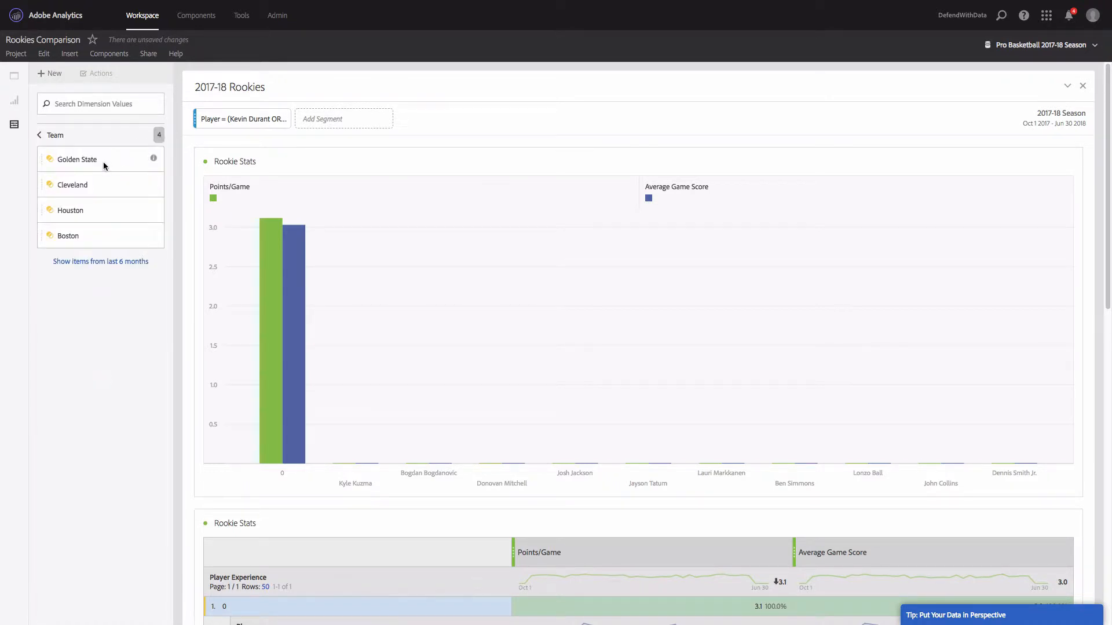
click(103, 161)
super+click(97, 183)
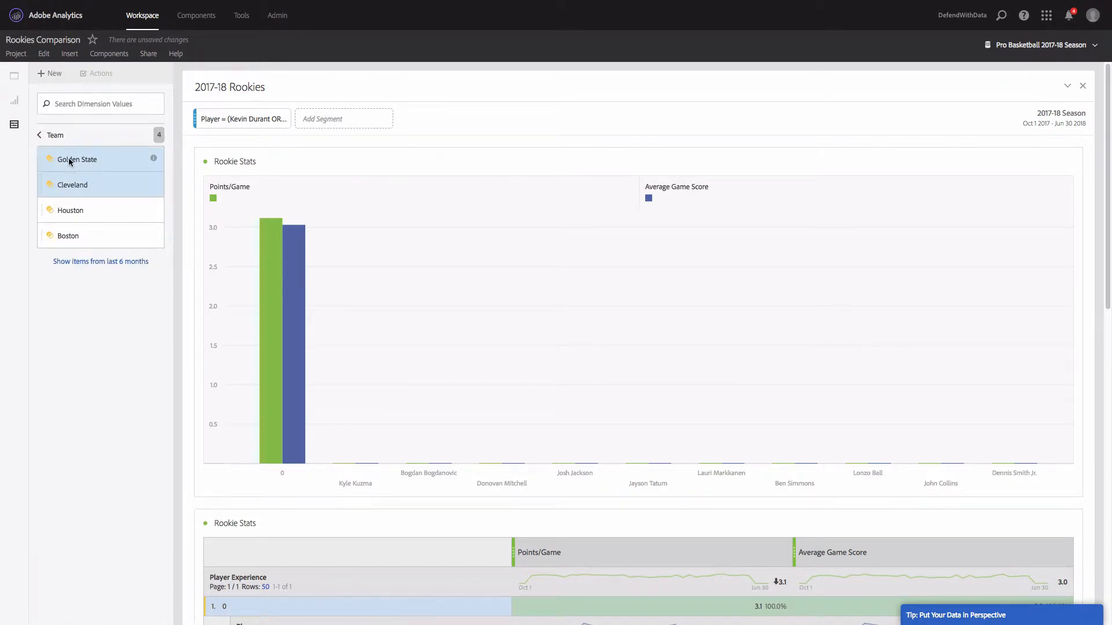
drag(70, 162, 329, 119)
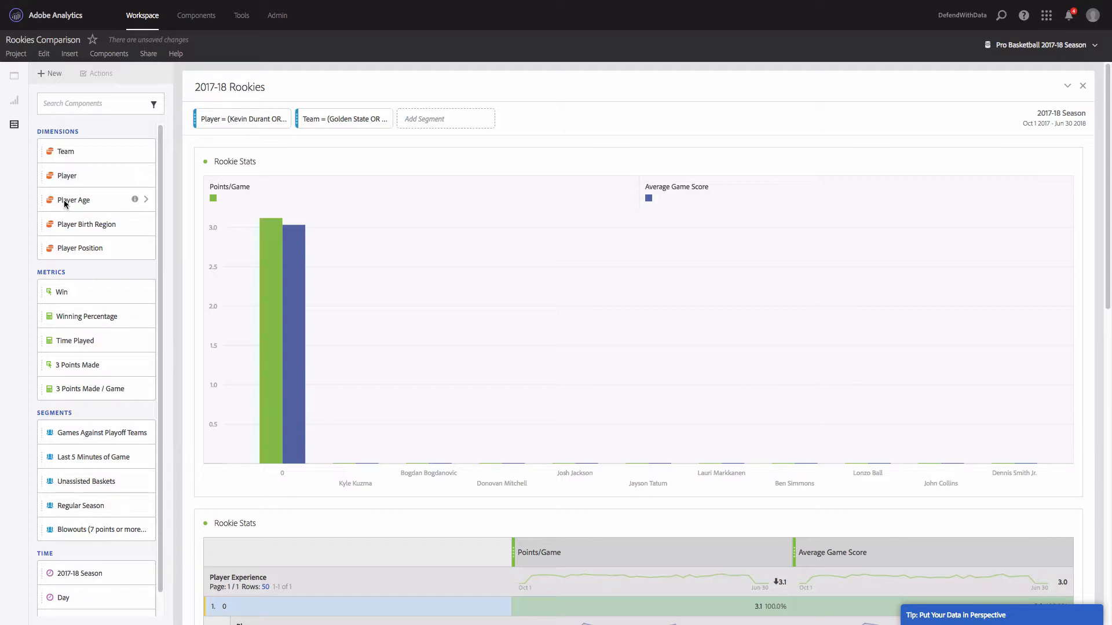
Apply the whole Player Age dimension as a segment on the 2017-18 Rookies panel, and inspect its definition
drag(64, 203, 436, 119)
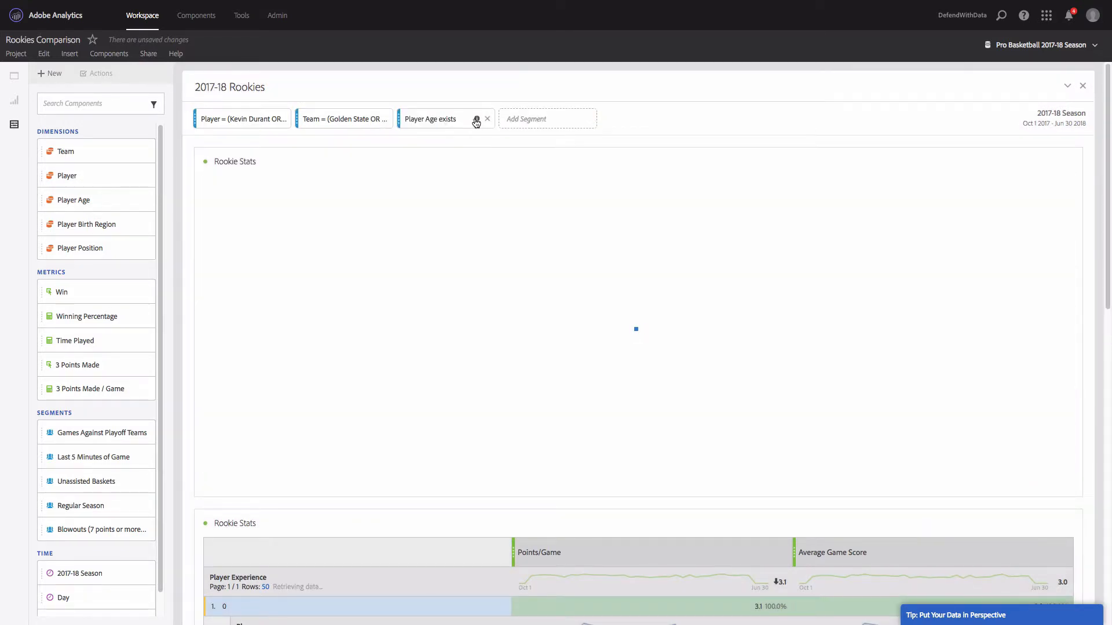
mouse_move(477, 119)
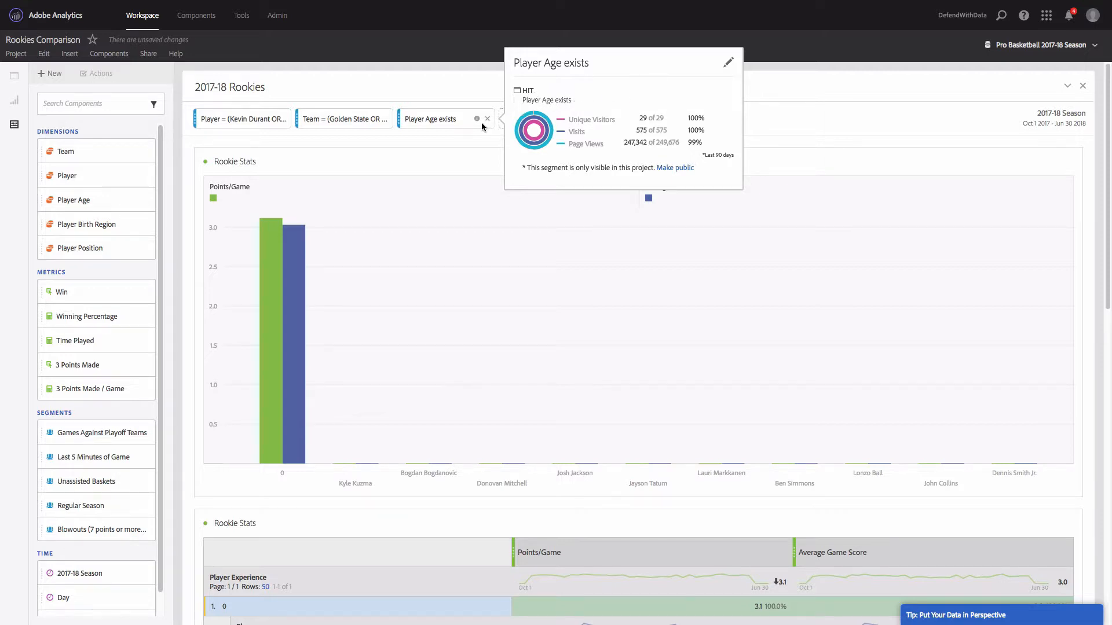
Remove the Team, Player and Player Age segments from the 2017-18 Rookies panel
click(385, 119)
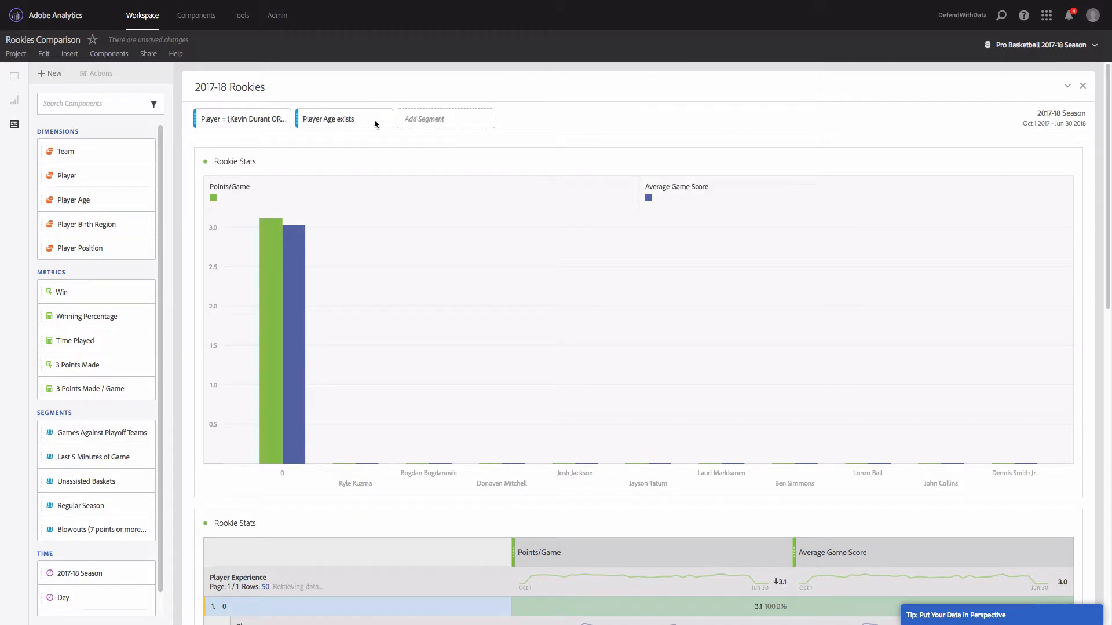
click(282, 119)
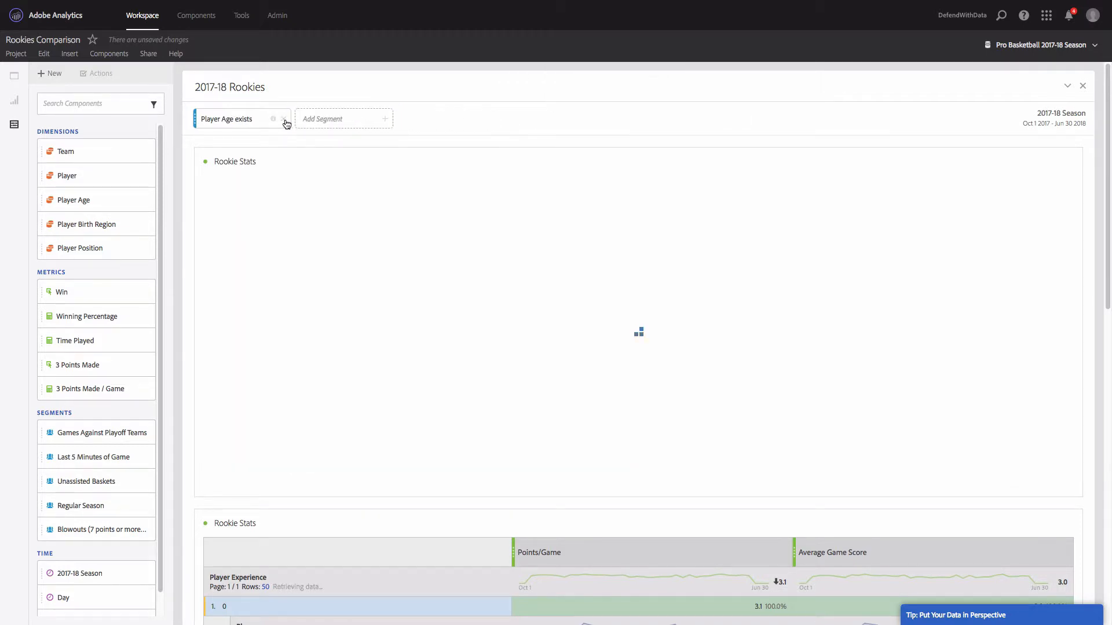
click(283, 119)
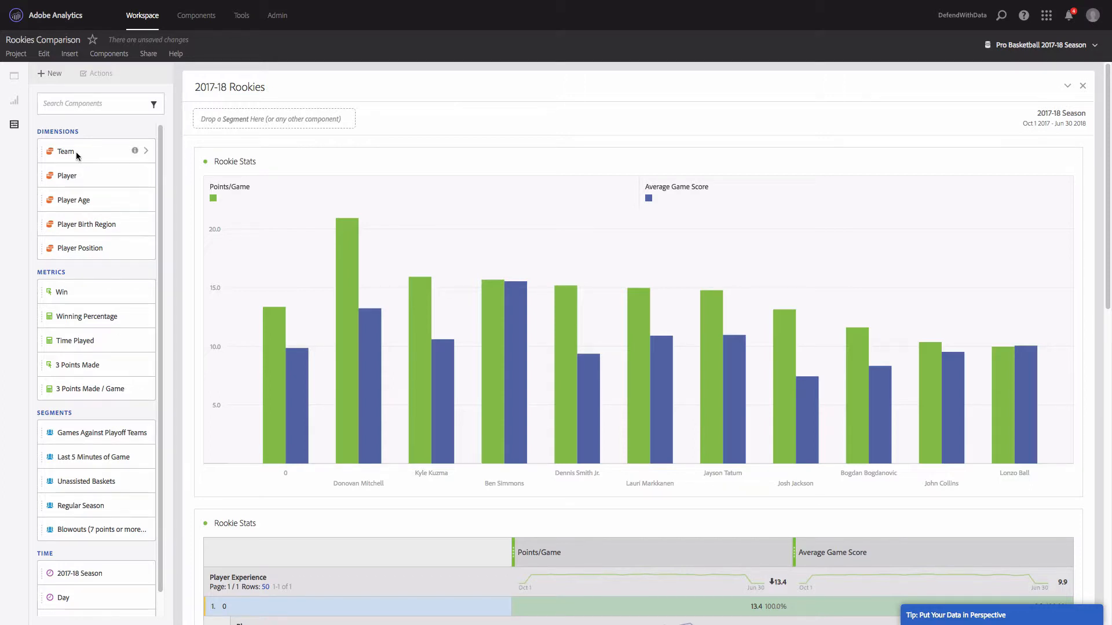
Apply the Team dimension as a segment on the 2017-18 Rookies panel, and save it from the Segment Builder
drag(71, 151, 264, 118)
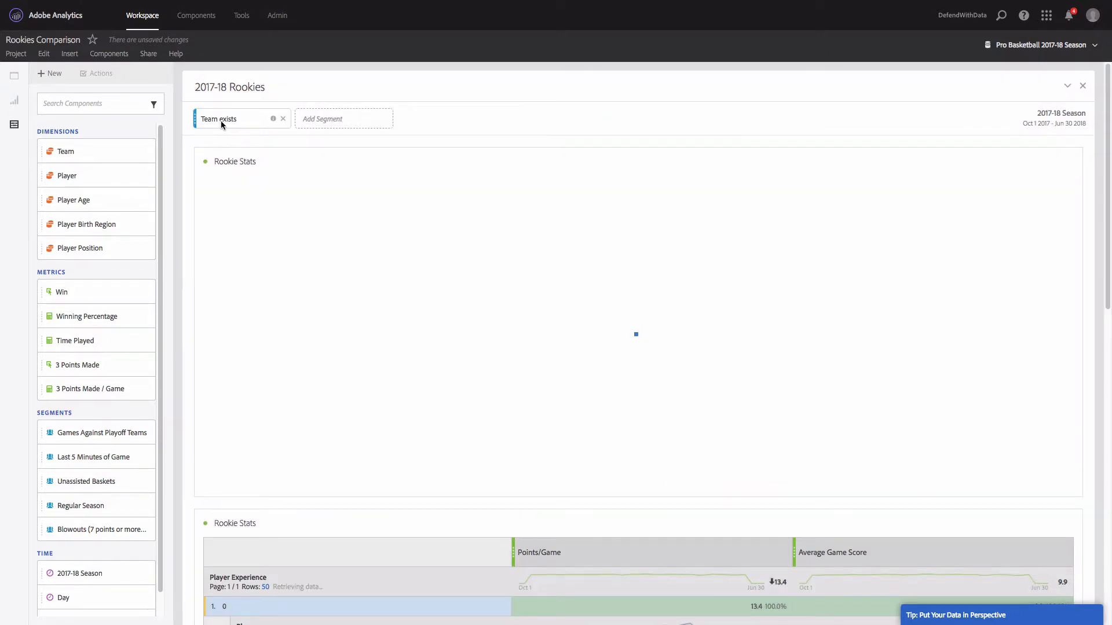
mouse_move(274, 123)
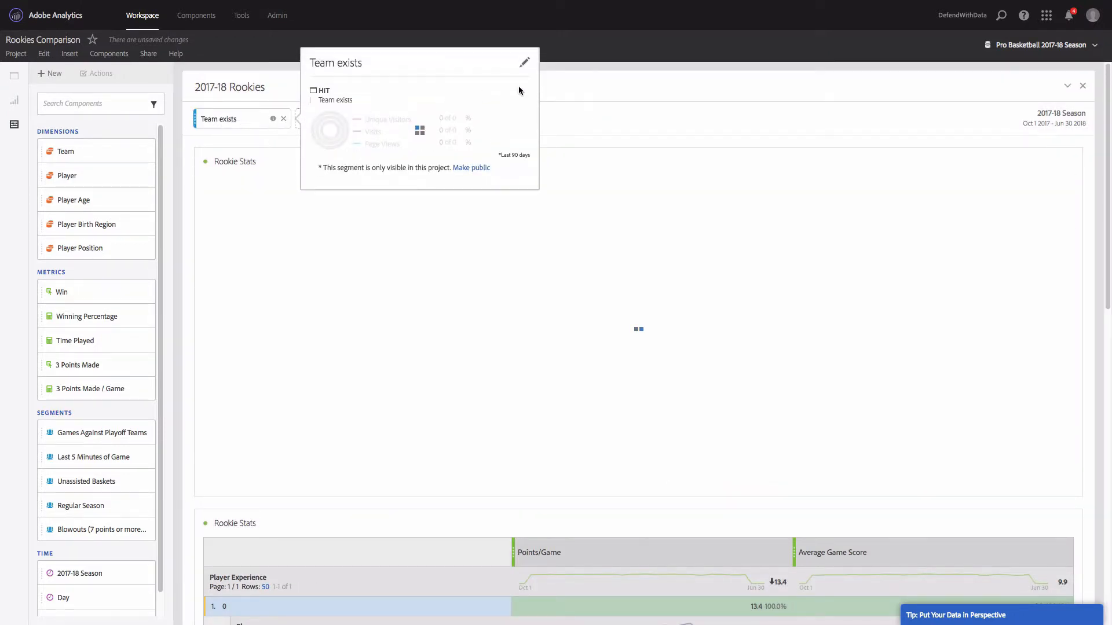
click(523, 65)
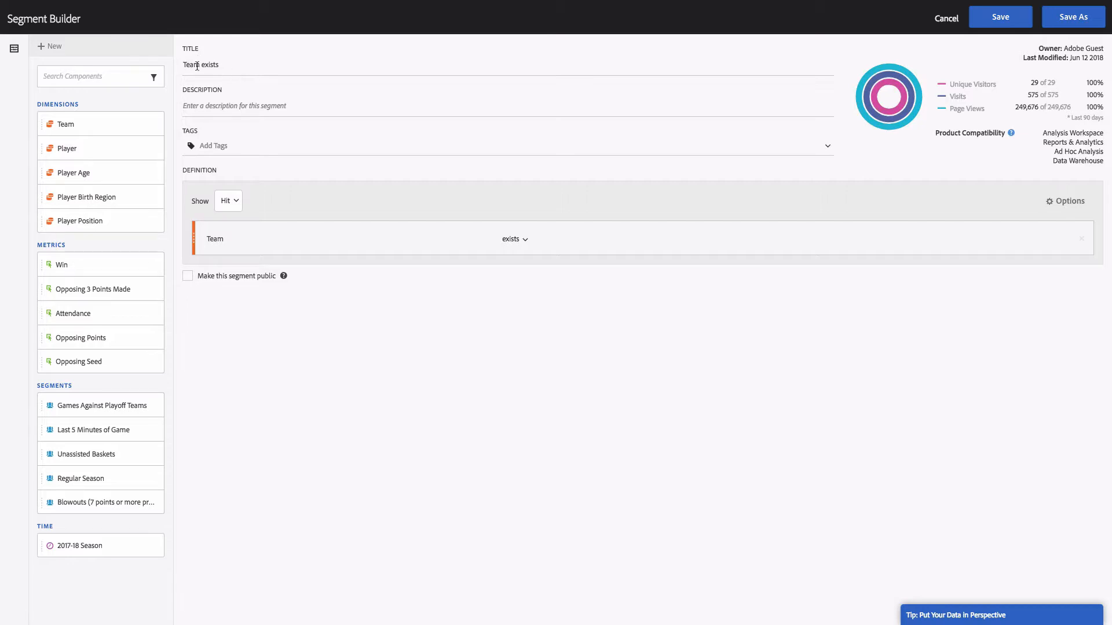
click(1006, 15)
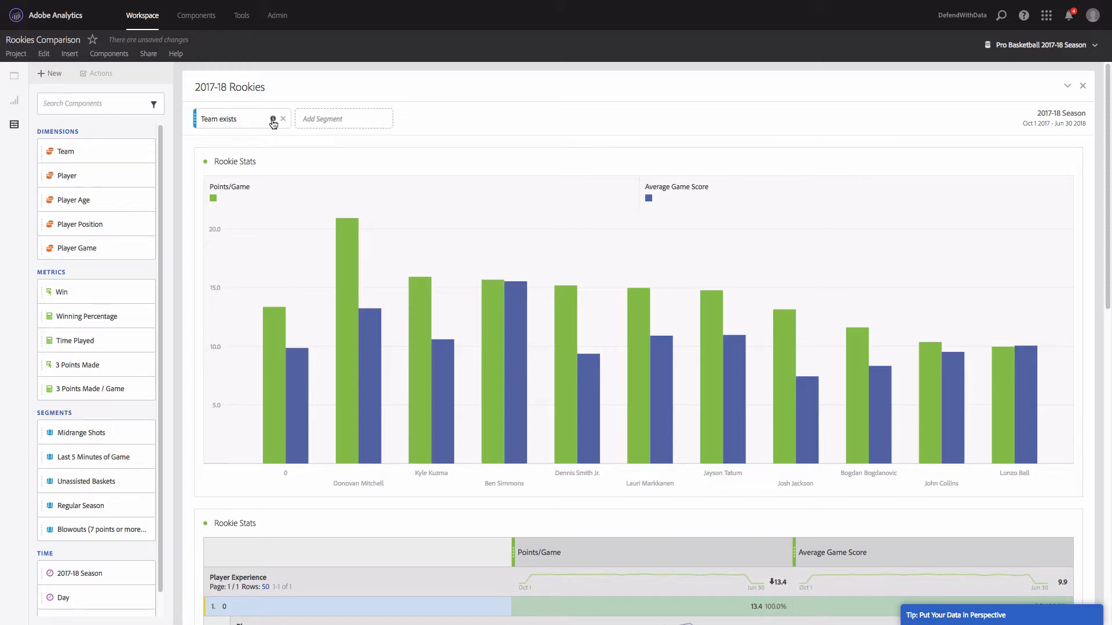
Add a Player Age equals 25 condition to the Team exists segment, and save it as a new public segment
mouse_move(273, 124)
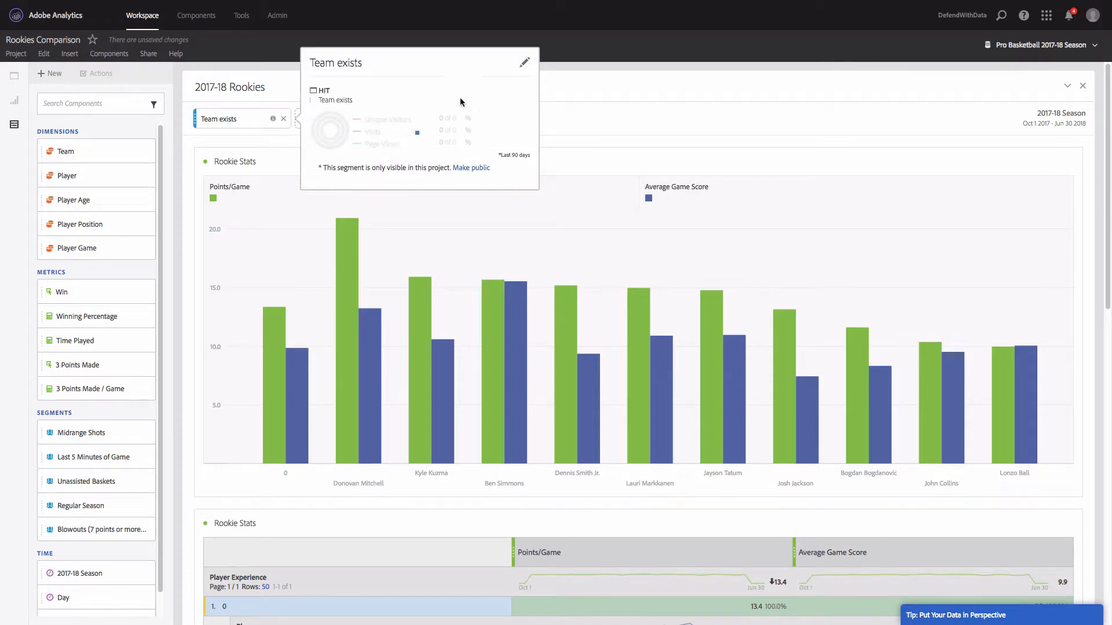
click(525, 65)
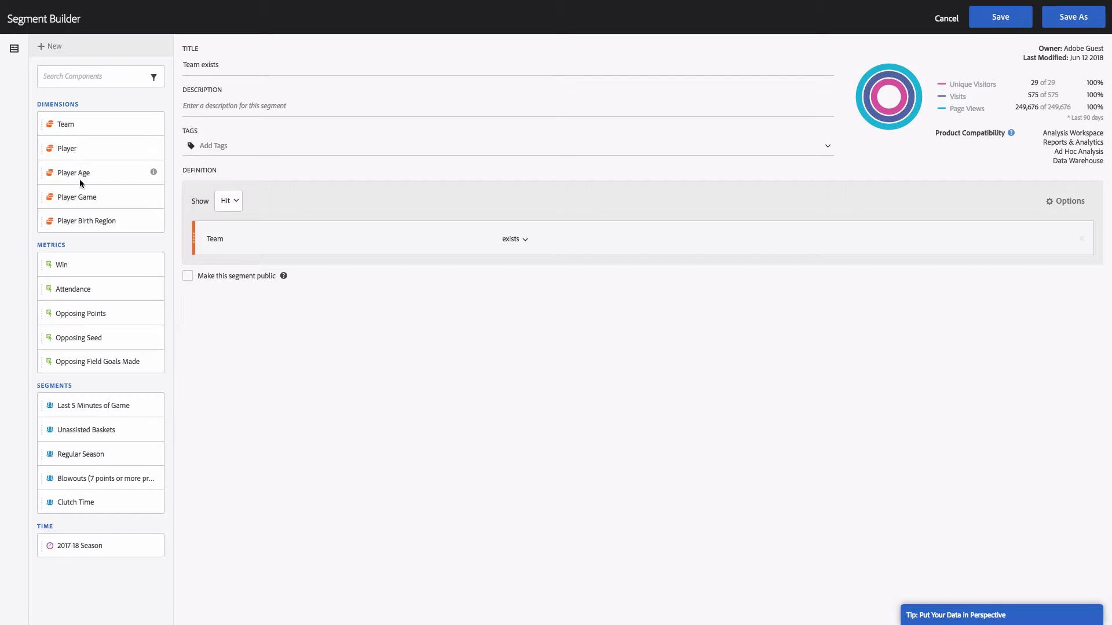
drag(75, 175, 304, 255)
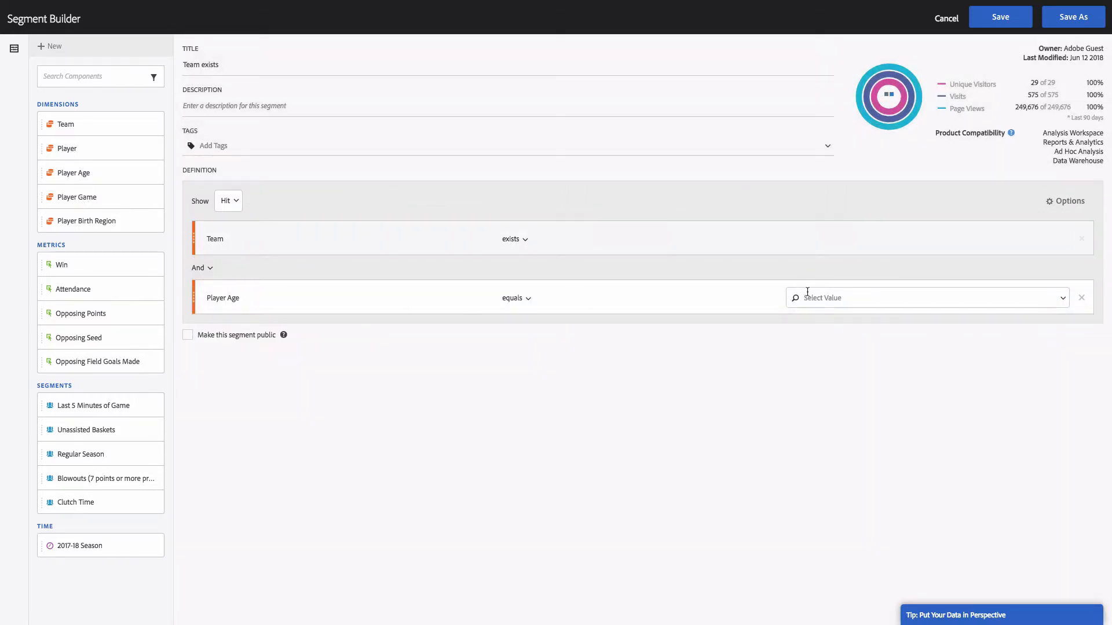
click(1065, 298)
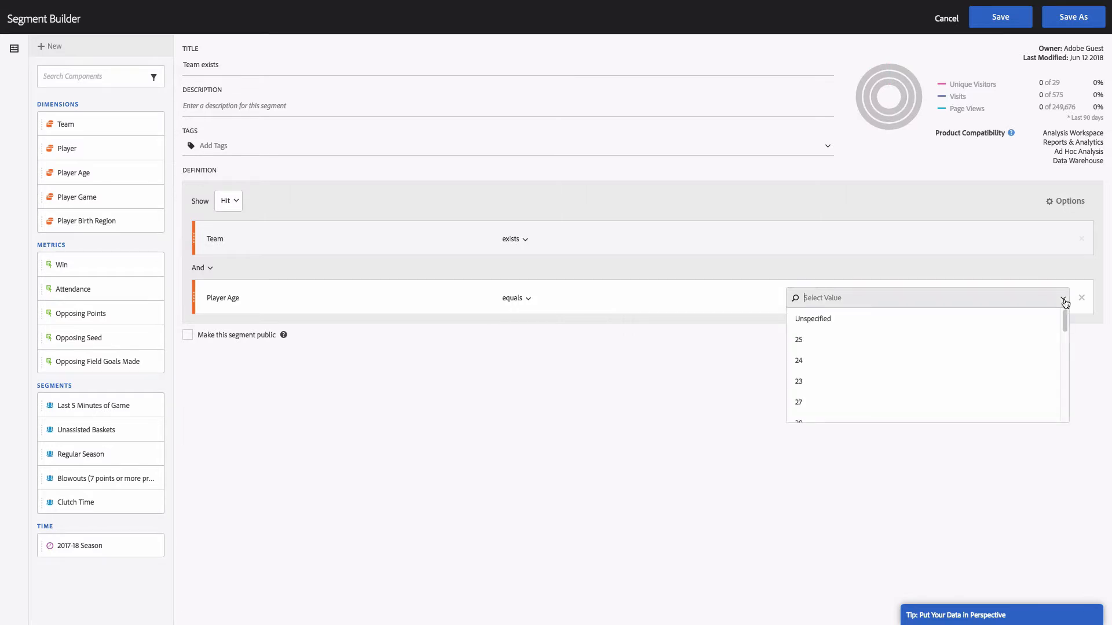
click(850, 336)
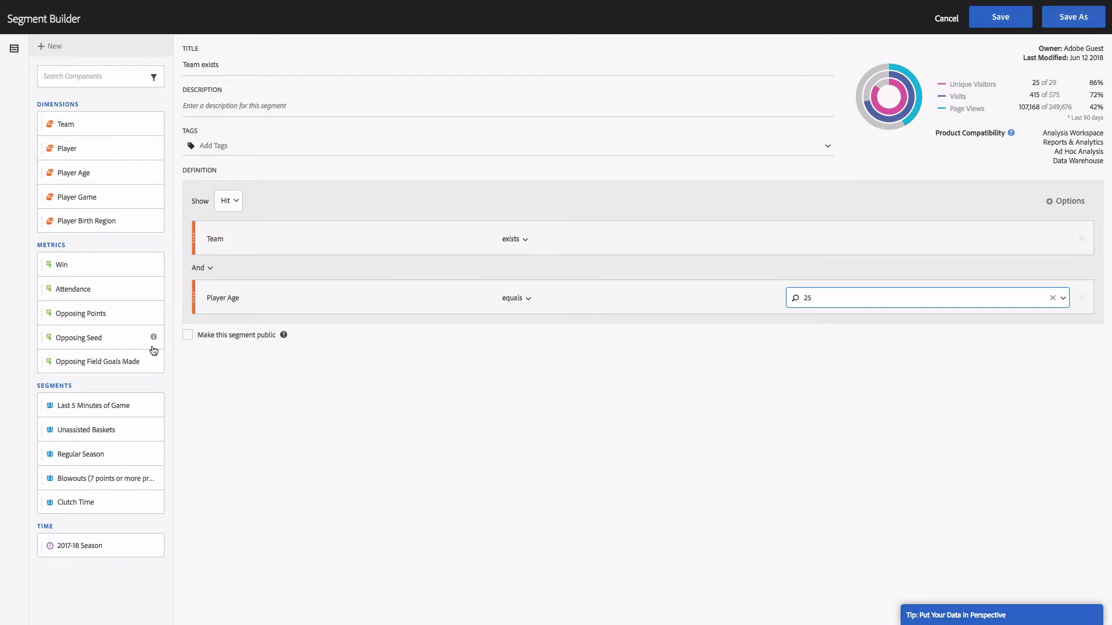
click(188, 335)
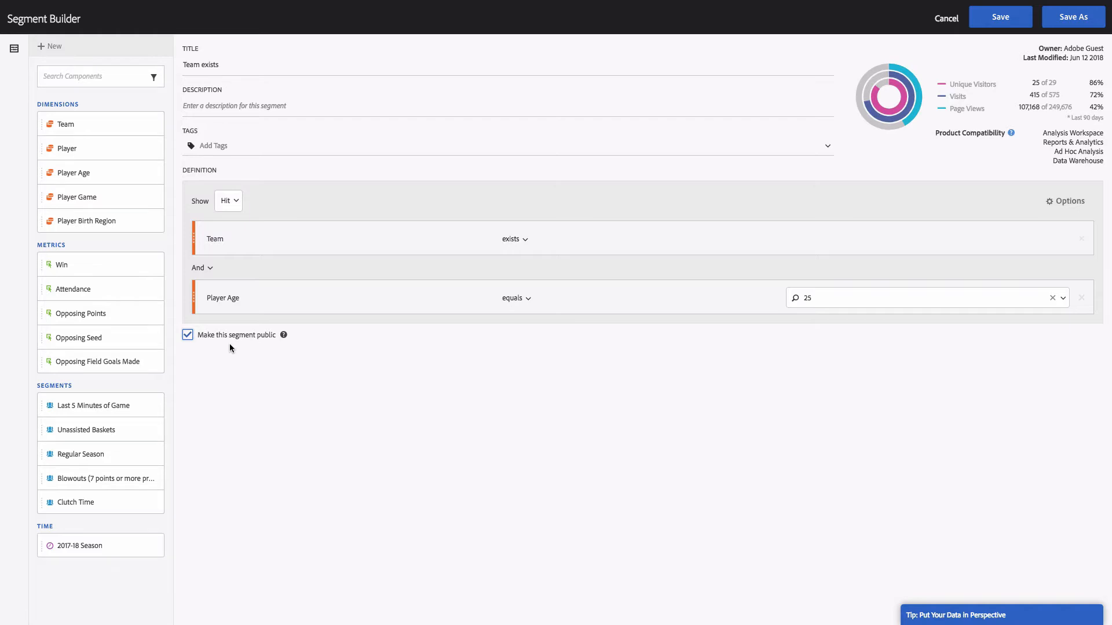
click(1063, 22)
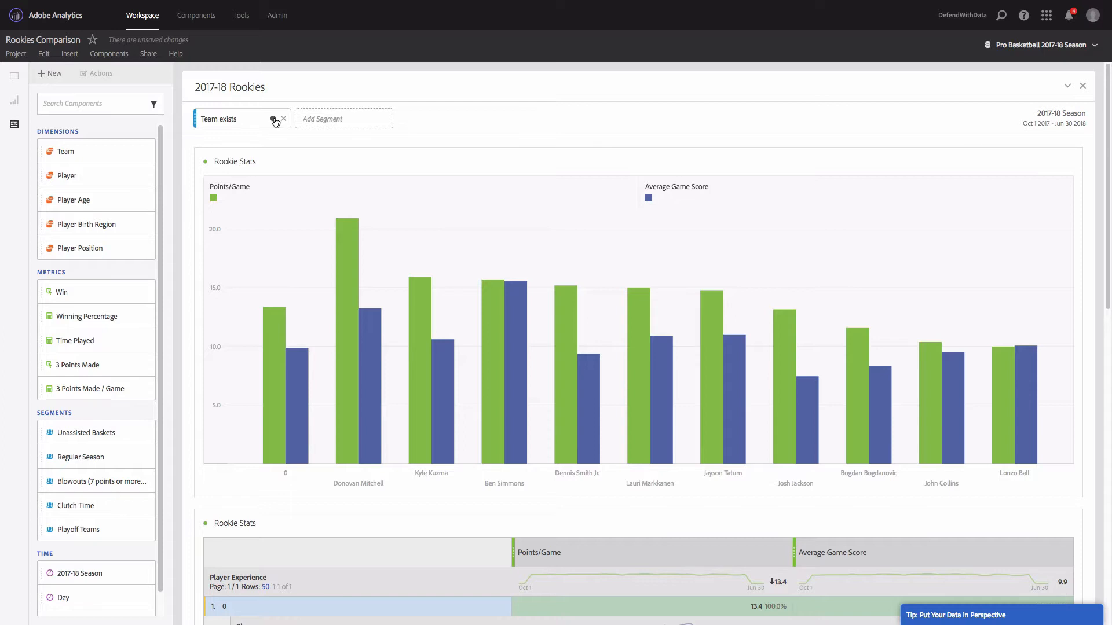
Reopen the panel's Team exists segment for editing, and add the condition Player Age equals 25 to its definition
mouse_move(276, 122)
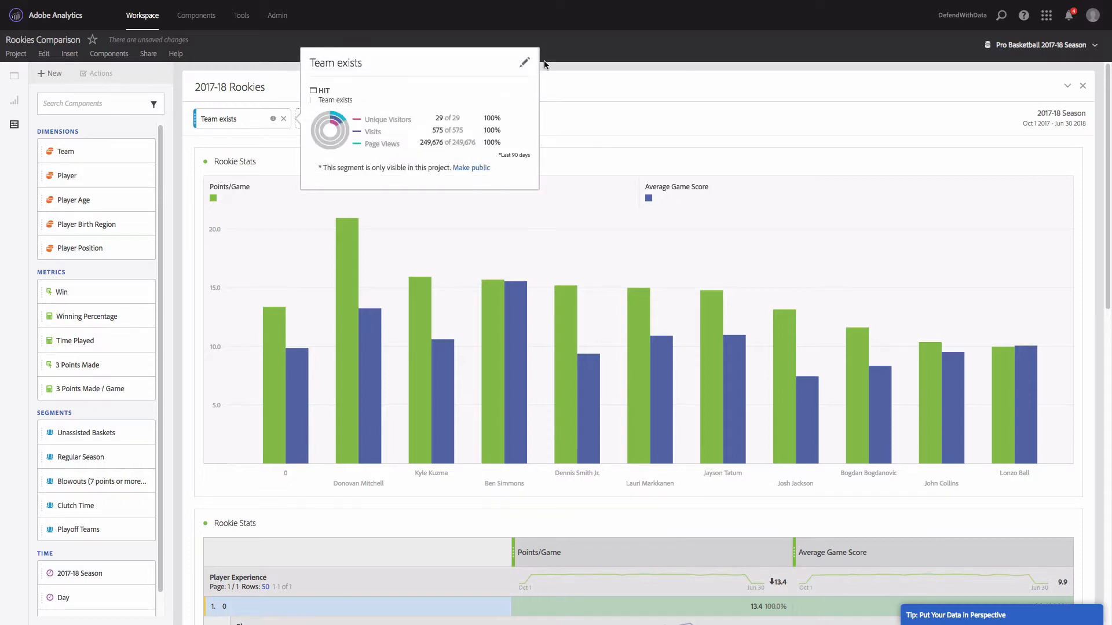
click(526, 60)
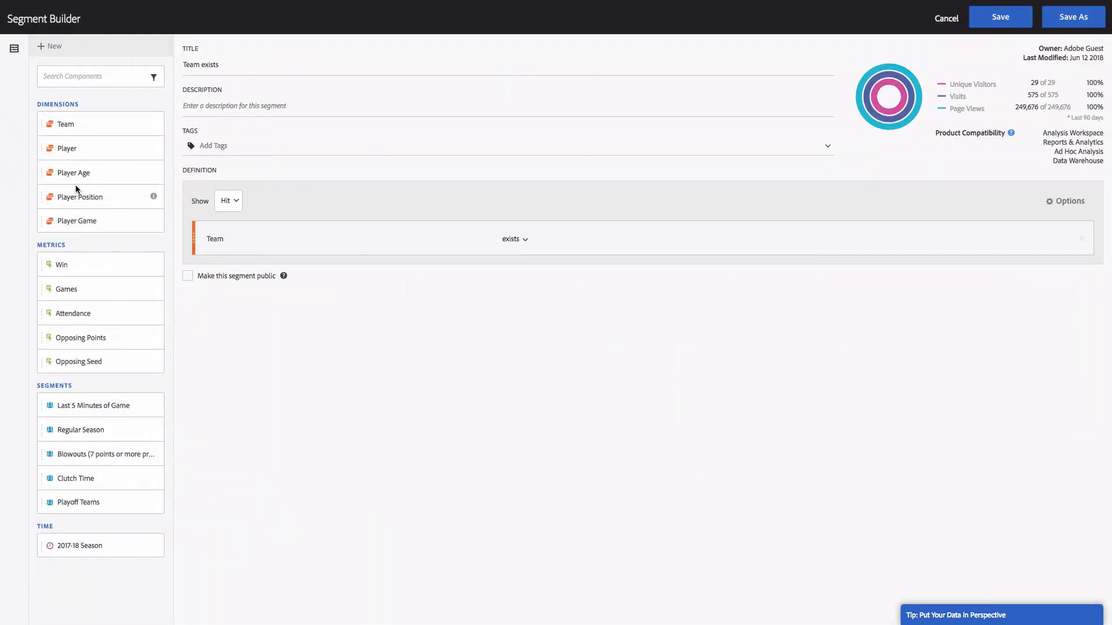
drag(74, 176, 324, 249)
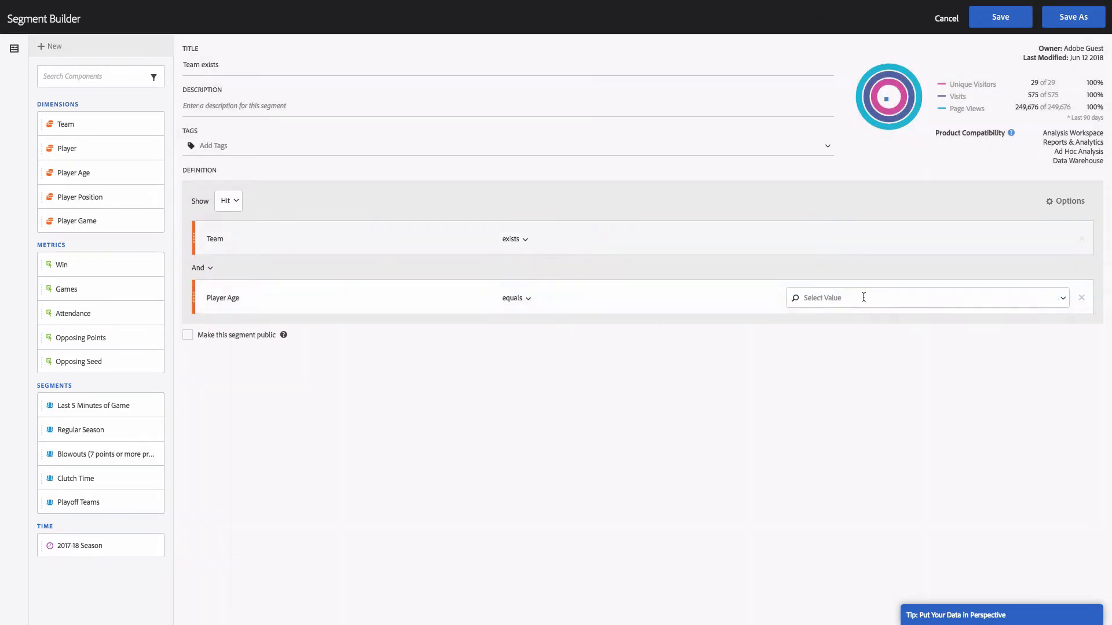
click(1063, 298)
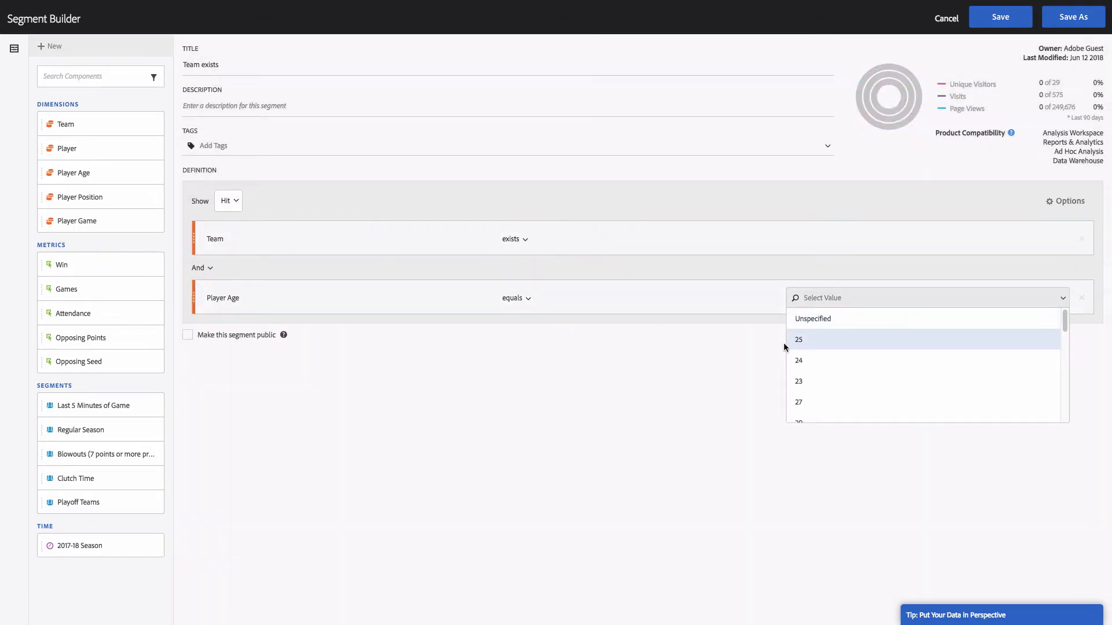
click(809, 340)
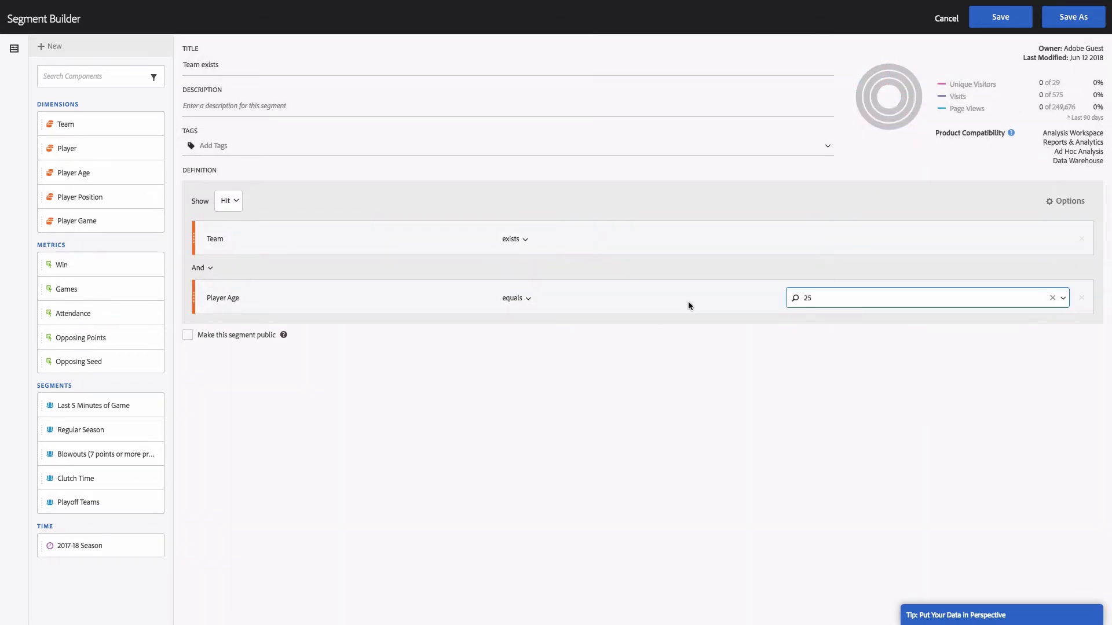
Title the segment "Team exists AND Player age = 25", and save it as a new public segment
click(231, 64)
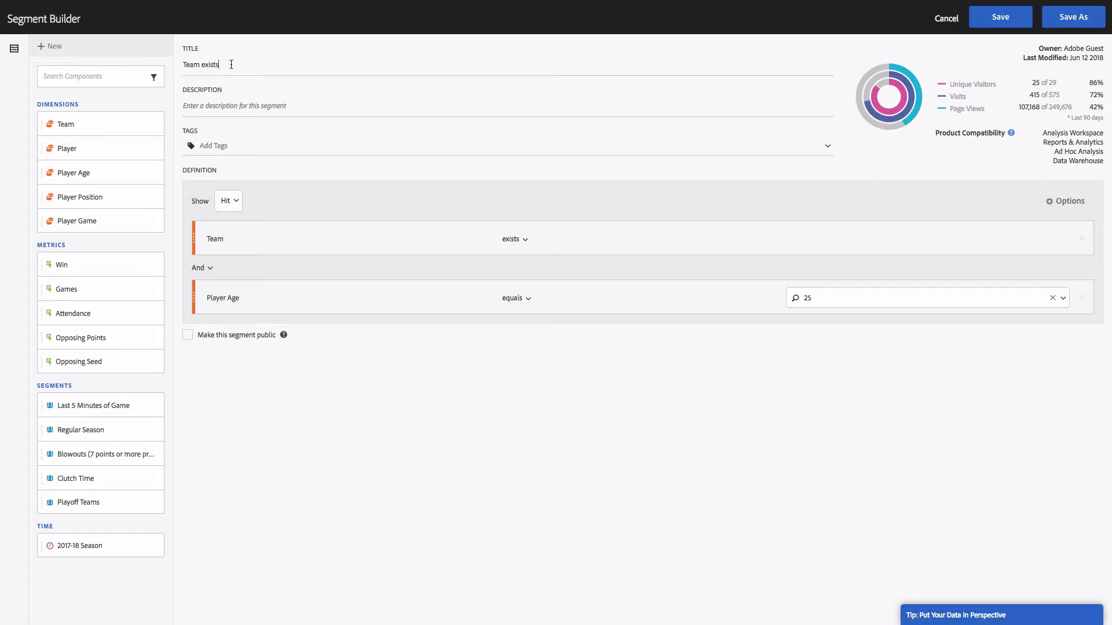
text(AND Player age = 25)
click(188, 335)
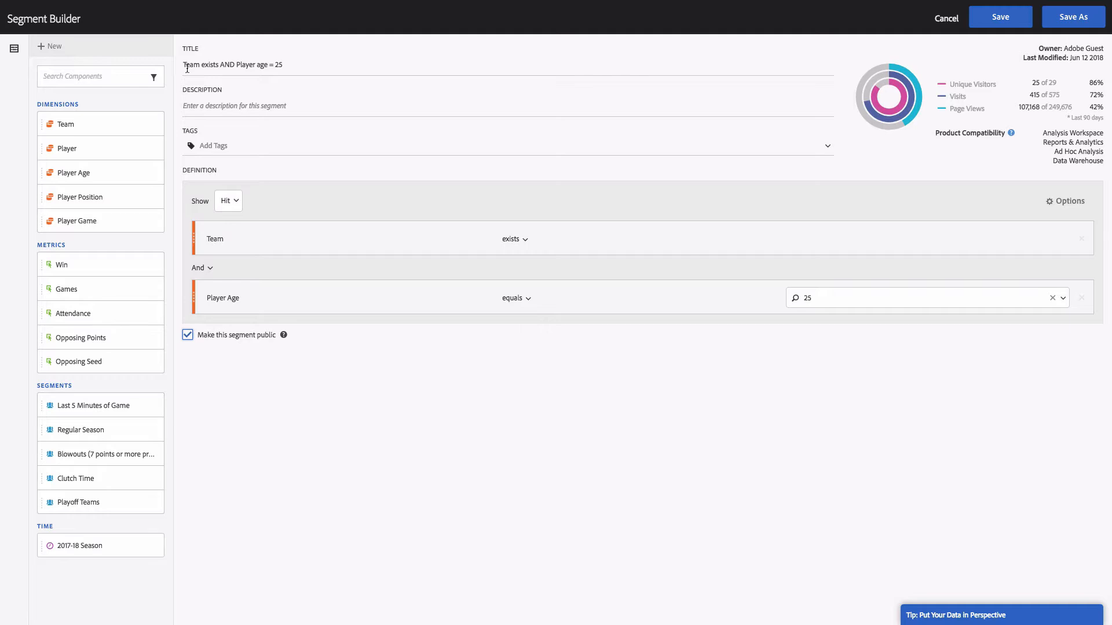
click(1082, 18)
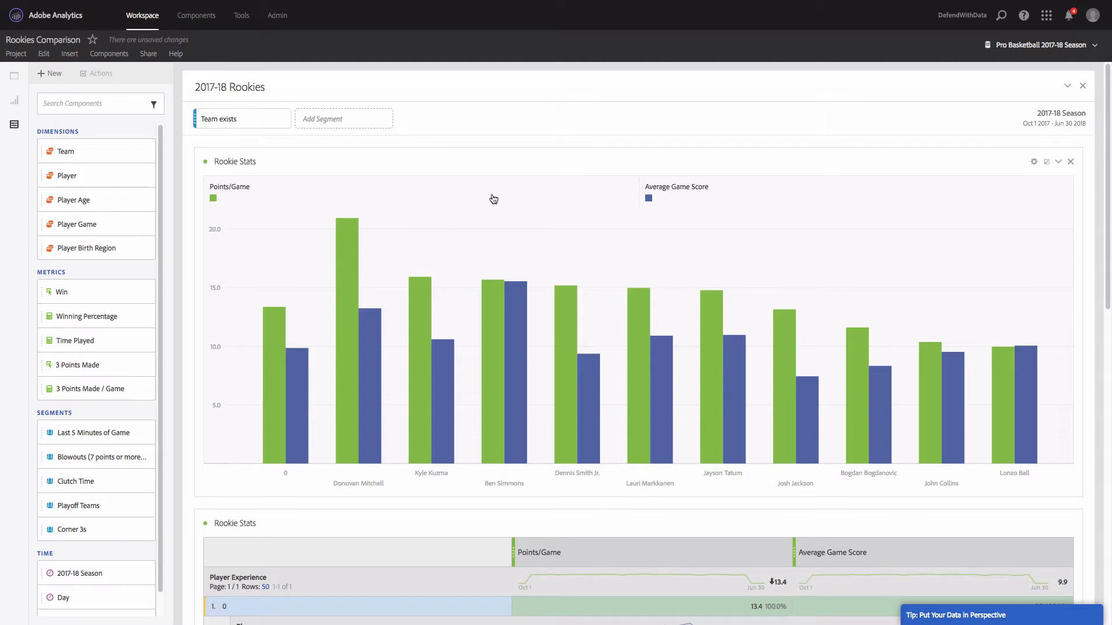
Leave the project without saving its changes and open the segment manager
mouse_move(201, 19)
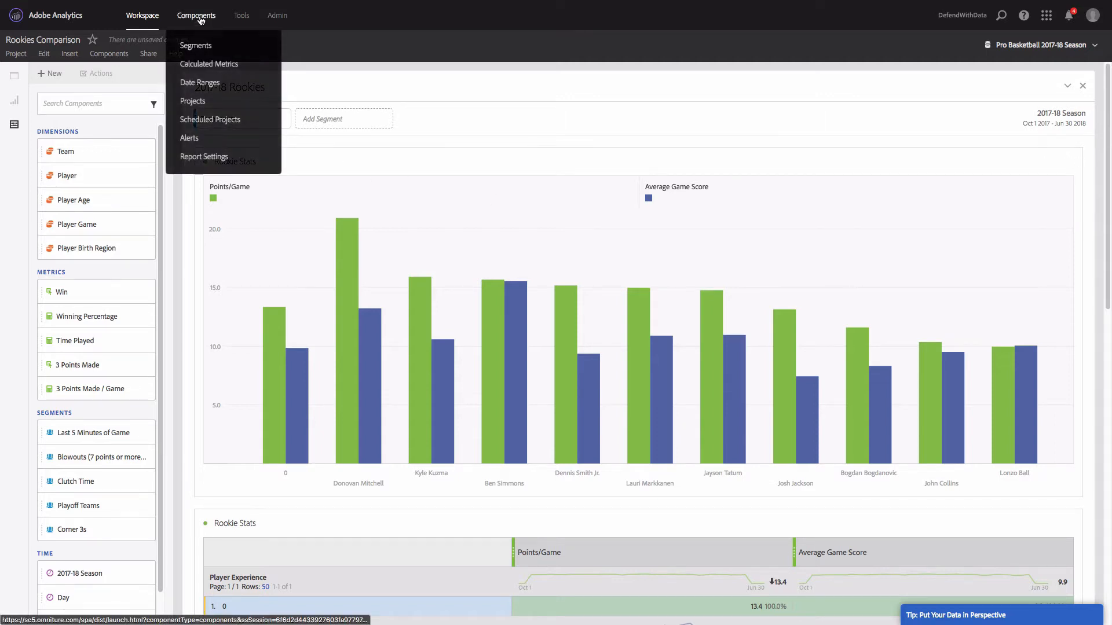
click(201, 49)
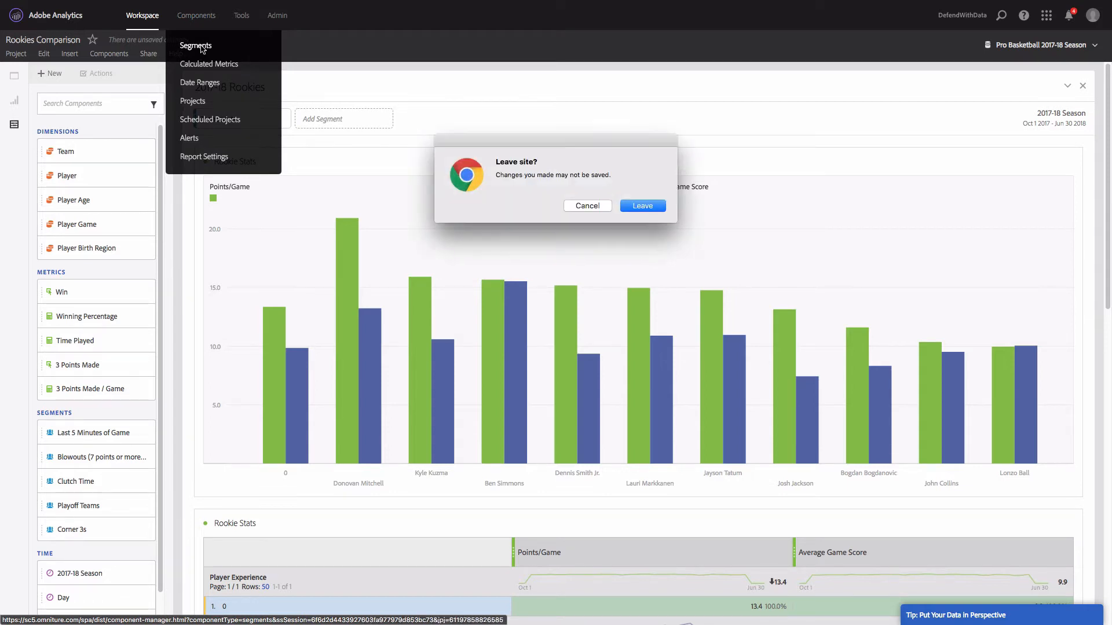
click(653, 209)
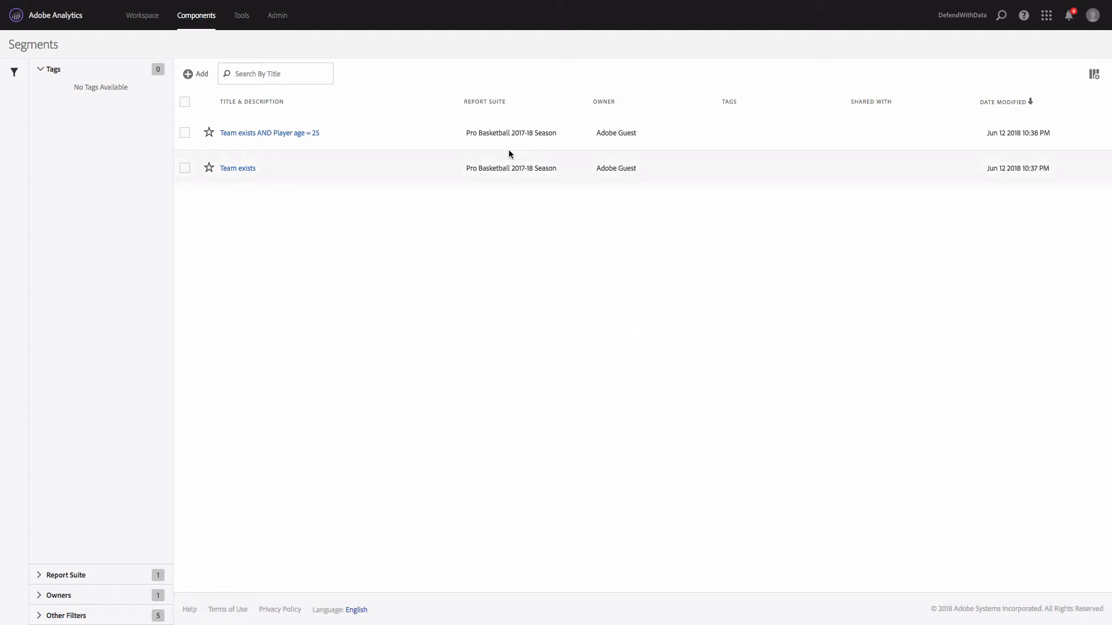
Start a new blank segment from the segment manager, and cancel it
click(189, 75)
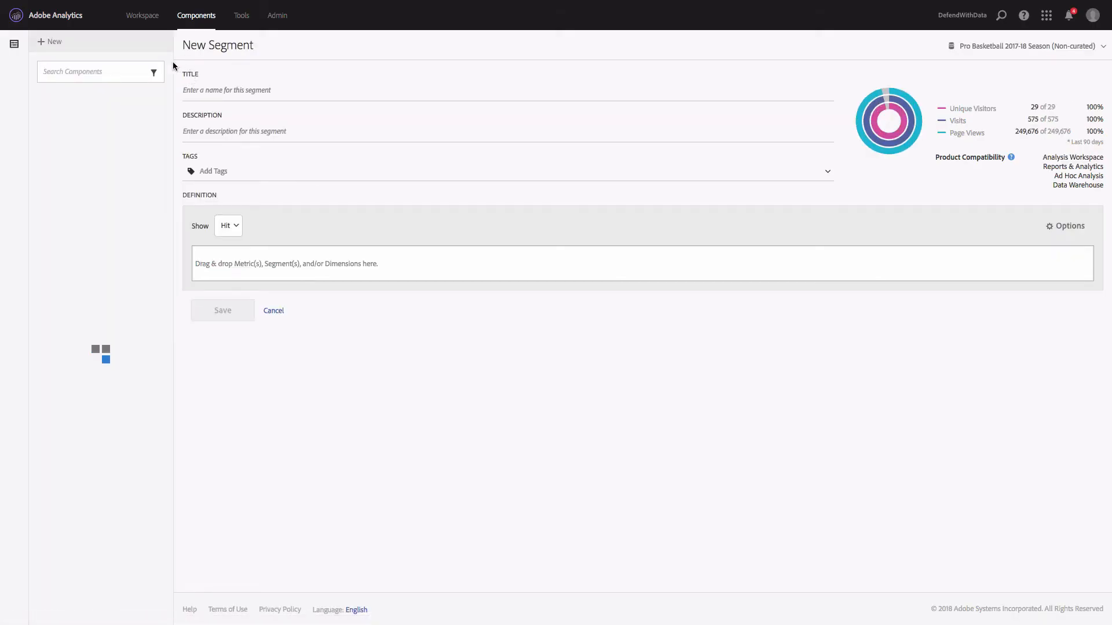
click(273, 311)
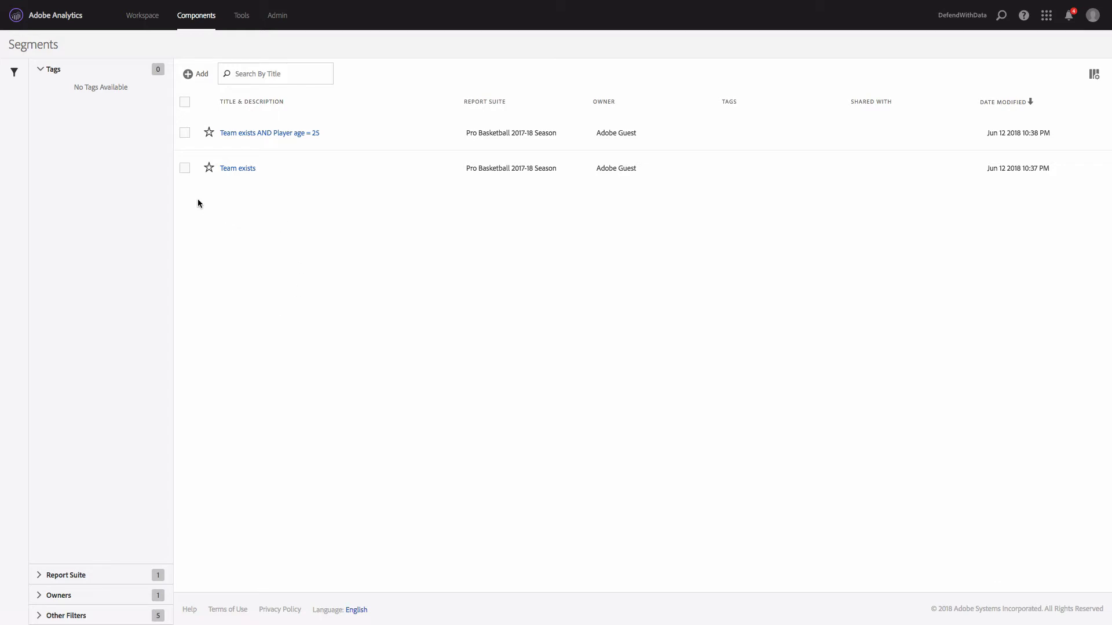
Copy the segment "Team exists AND Player age = 25", and retitle the copy "Team exists AND Player age = 25 - NEW"
click(185, 134)
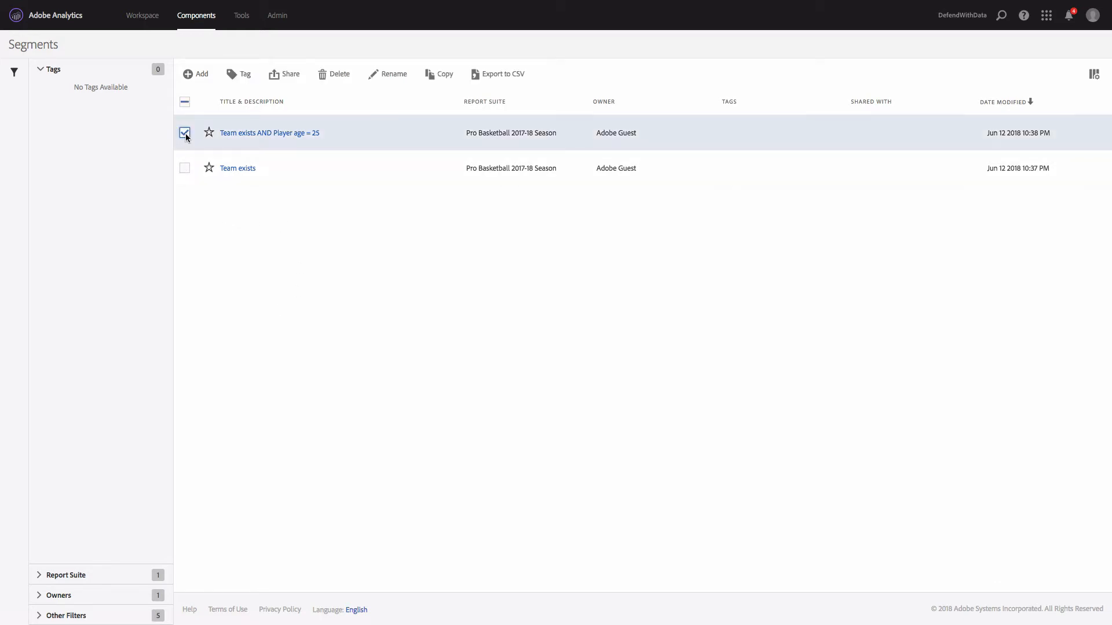
click(443, 78)
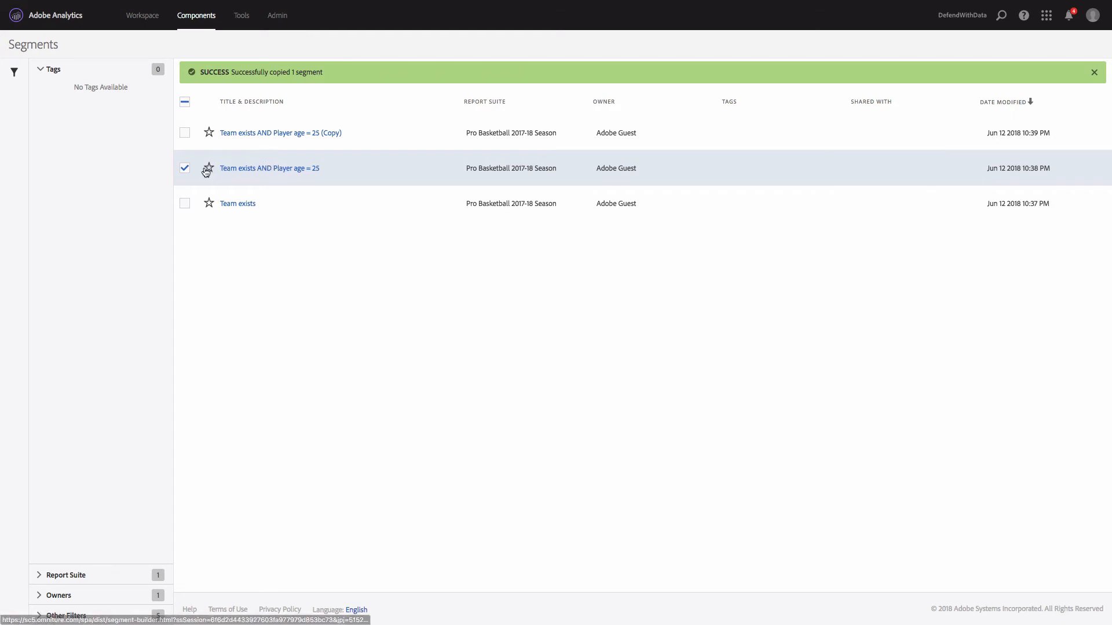
click(269, 134)
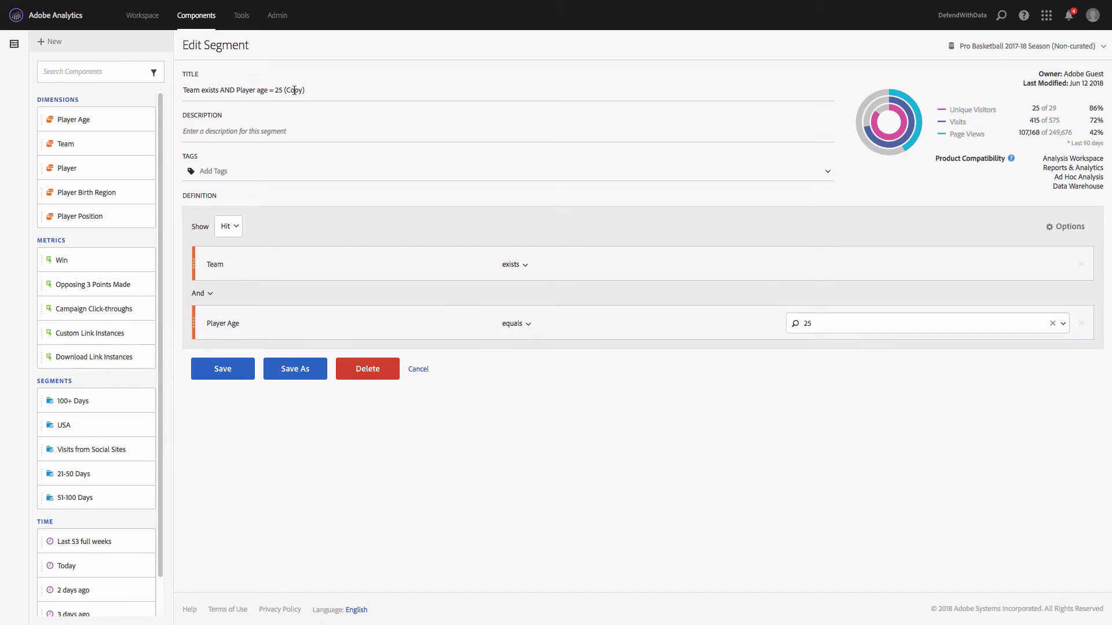
drag(285, 89, 333, 89)
text(- NEW)
Add a Player Position equals SG condition to the copied segment's definition, and save the segment
drag(79, 214, 337, 332)
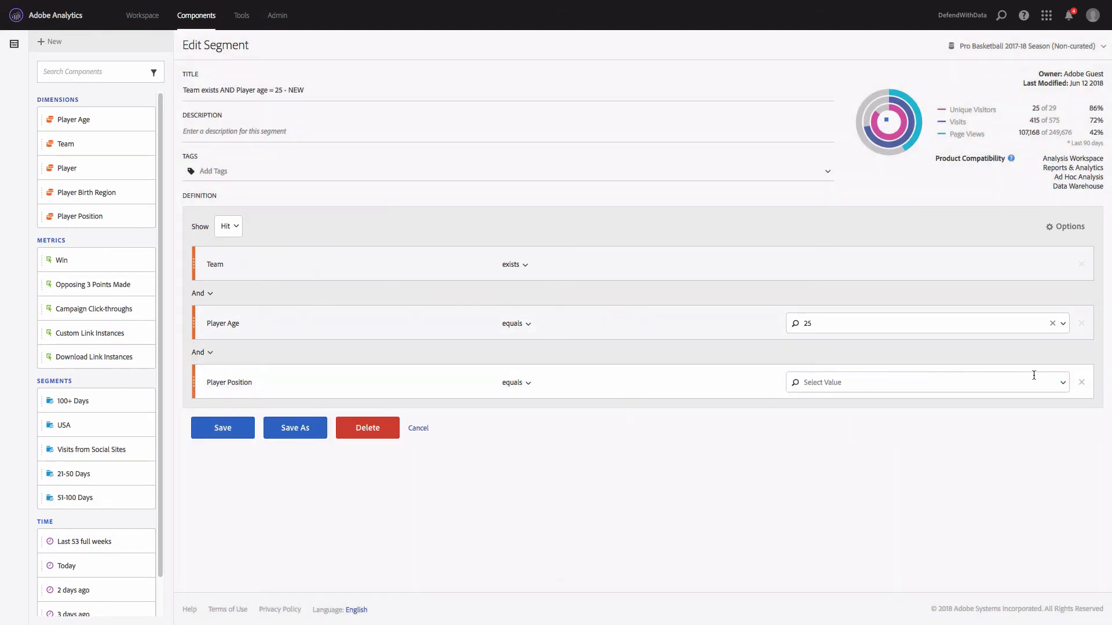
click(1061, 382)
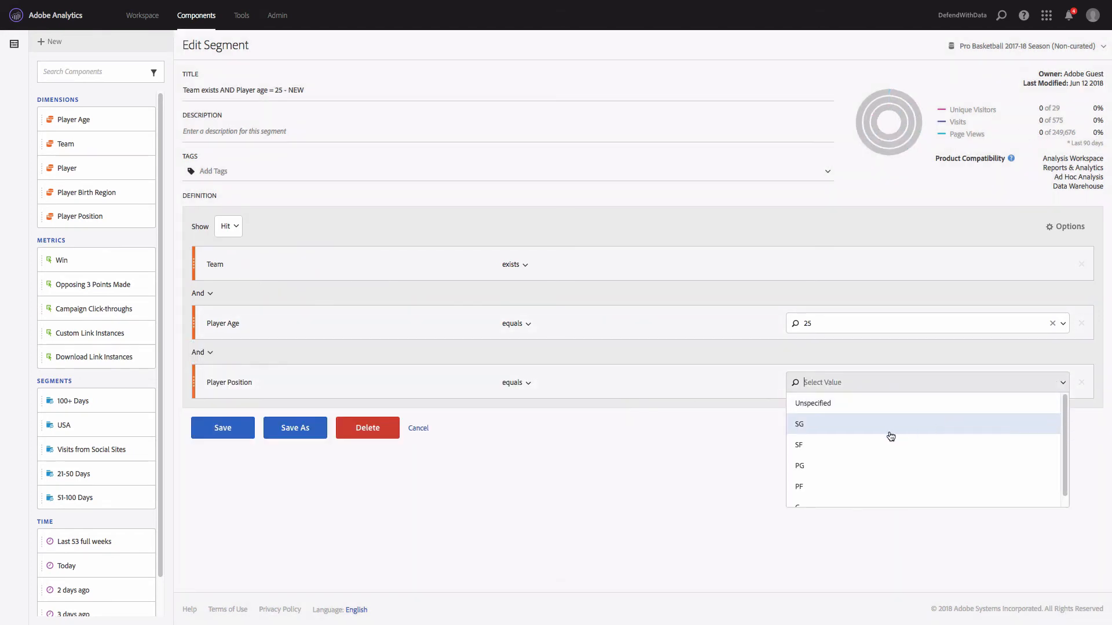
click(855, 431)
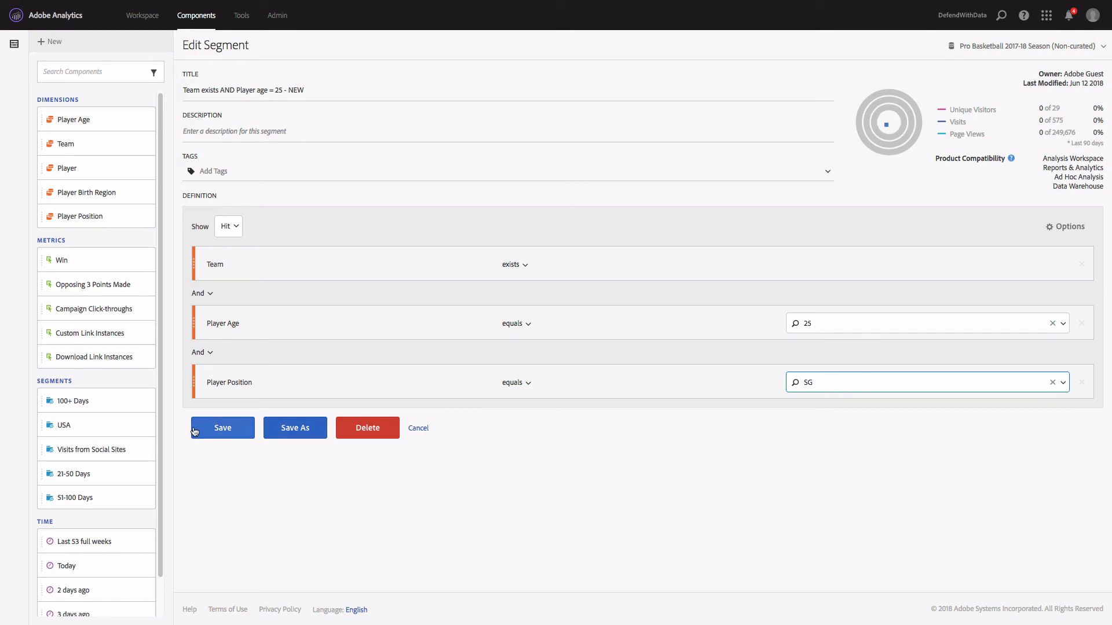
click(212, 431)
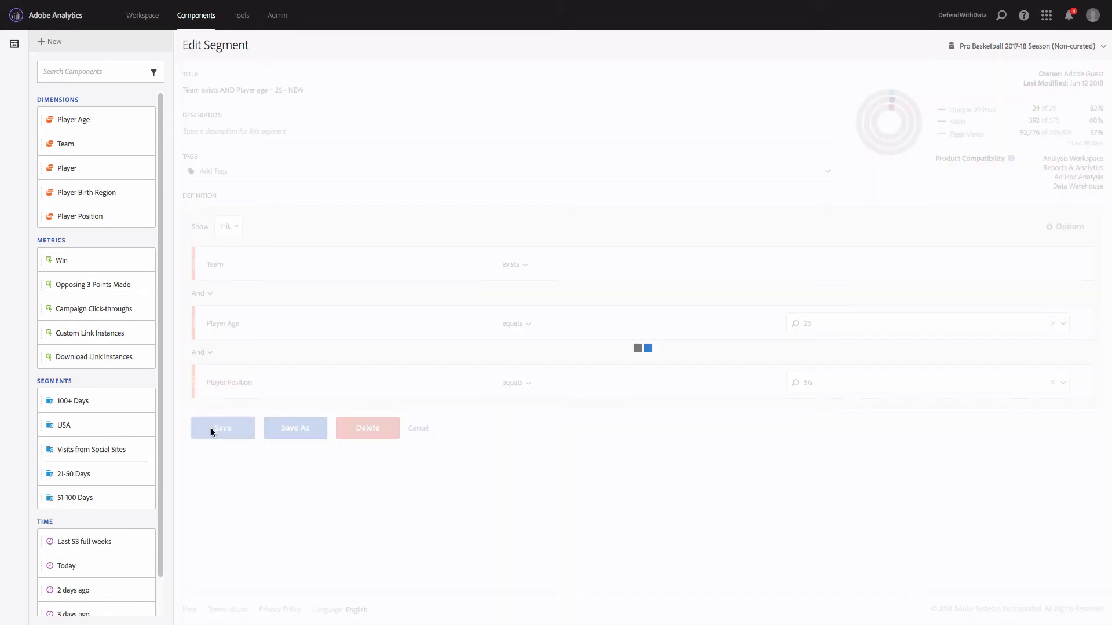